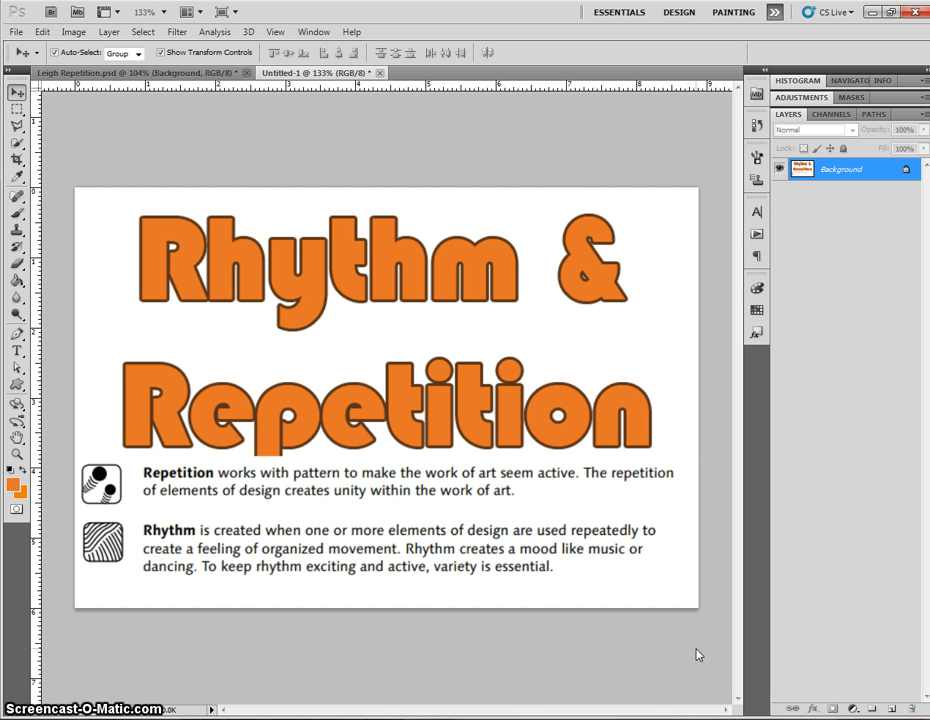
Place vertical guides across the portrait, in the canvas left of it, and near its right edge
{"action": "left_click", "coordinate": [168, 75]}
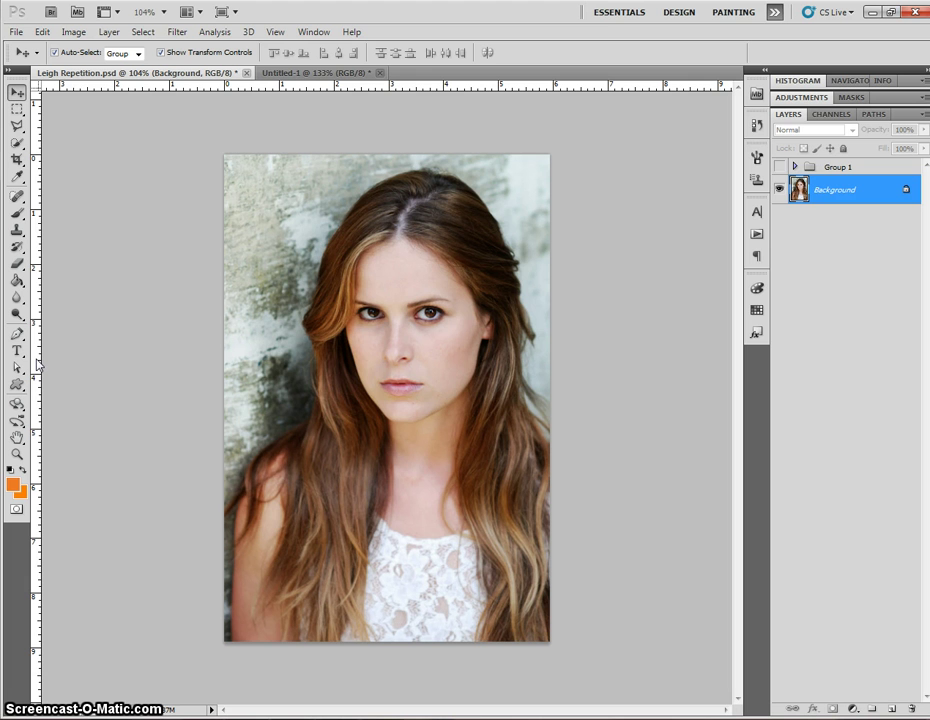
{"action": "left_click_drag", "start_coordinate": [38, 365], "coordinate": [280, 371]}
{"action": "left_click_drag", "start_coordinate": [40, 405], "coordinate": [201, 407]}
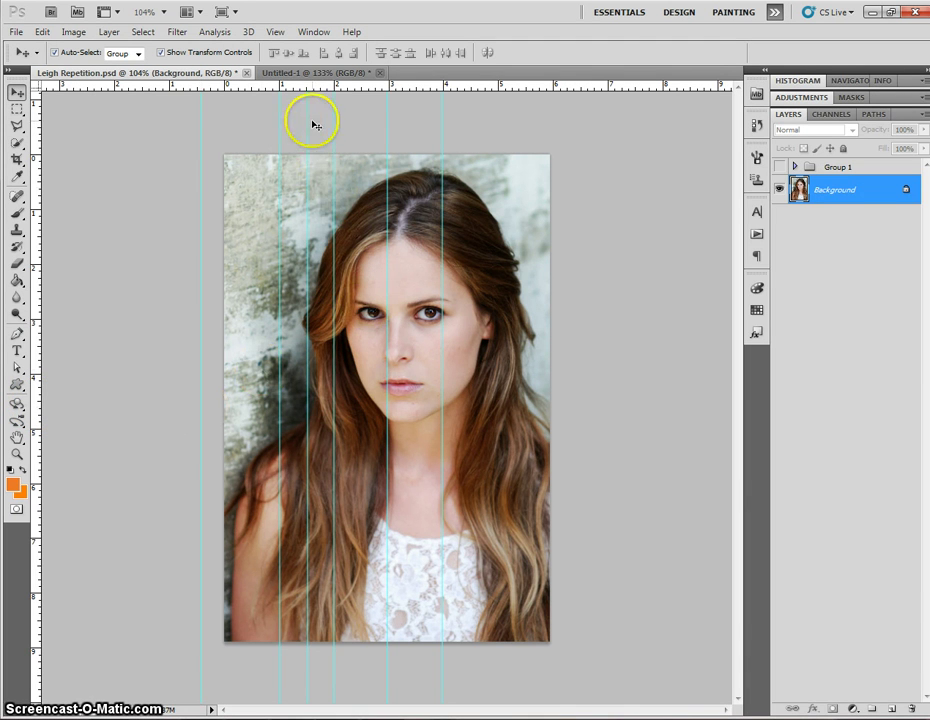
{"action": "left_click_drag", "start_coordinate": [307, 112], "coordinate": [98, 112]}
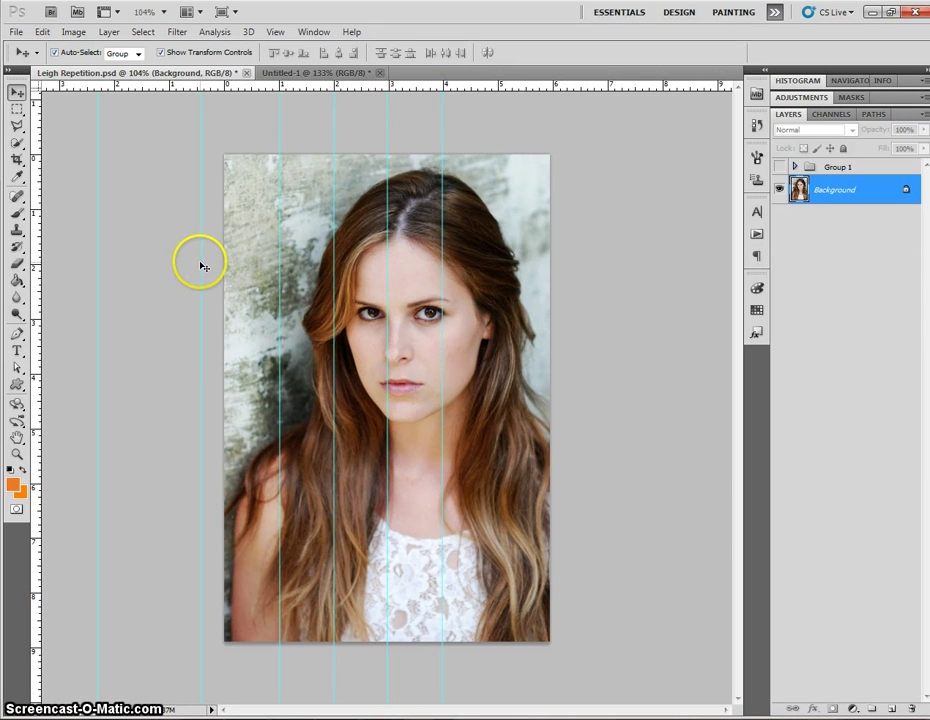
{"action": "left_click_drag", "start_coordinate": [200, 262], "coordinate": [498, 268]}
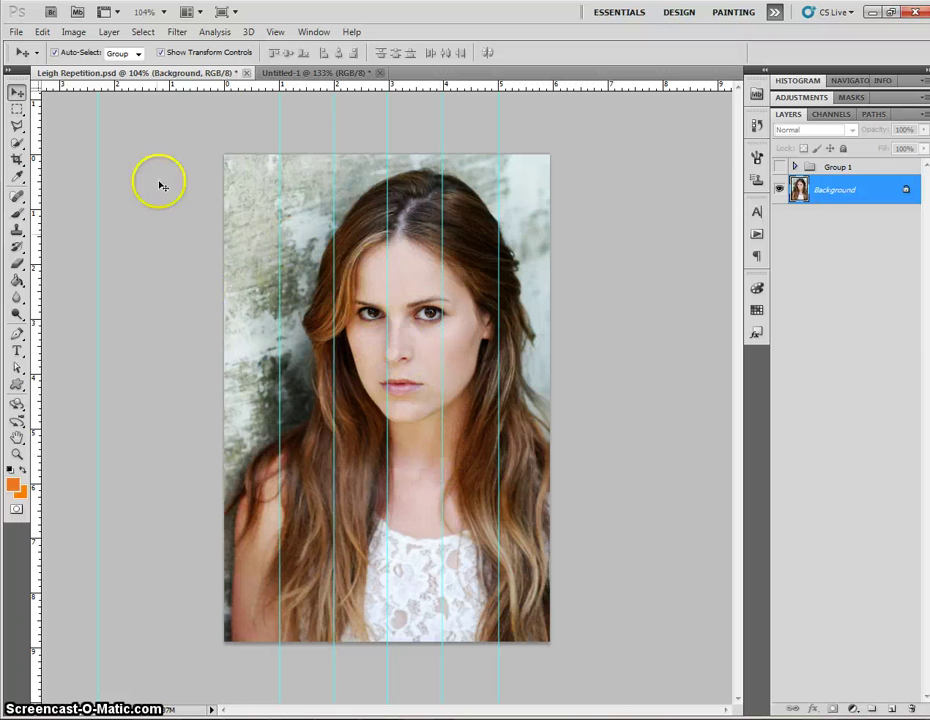
Hide the guides via View > Show > Guides and expand Group 1 in the Layers panel
{"action": "left_click", "coordinate": [276, 31]}
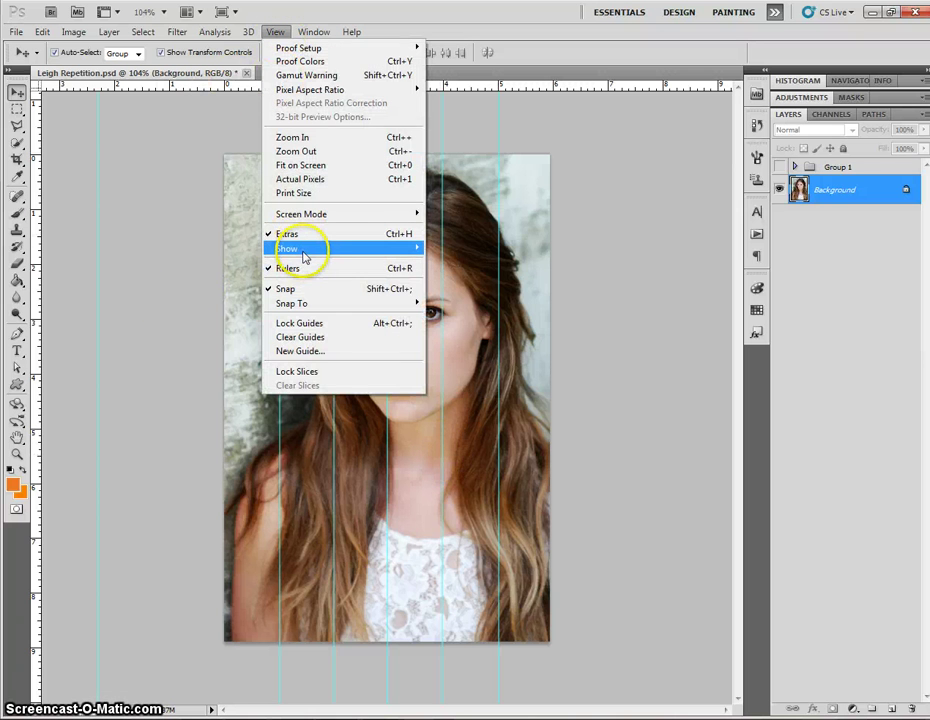
{"action": "mouse_move", "coordinate": [330, 250]}
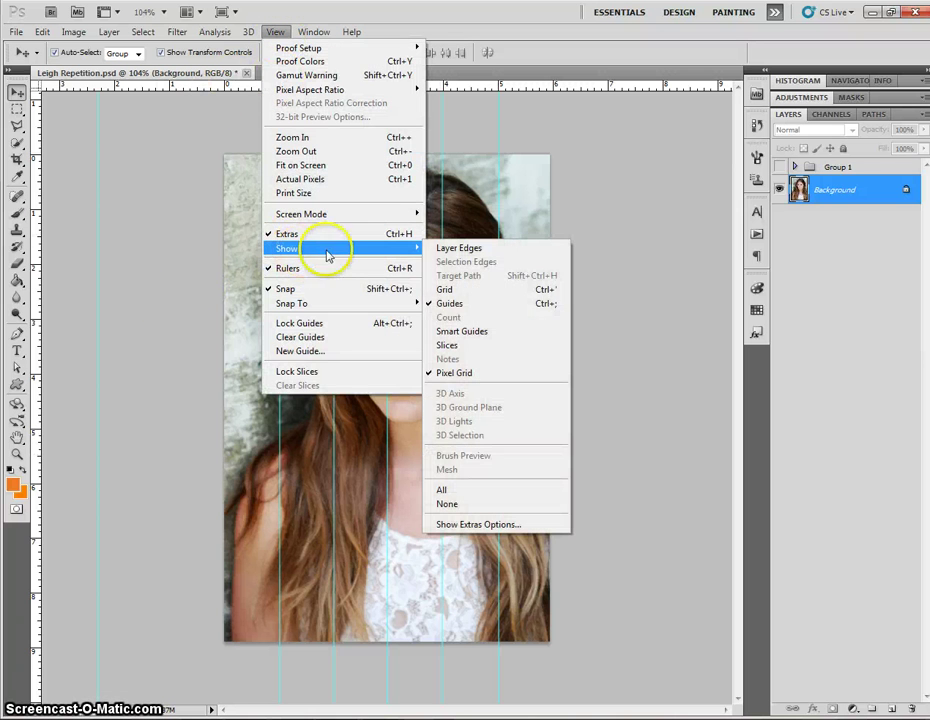
{"action": "left_click", "coordinate": [472, 313]}
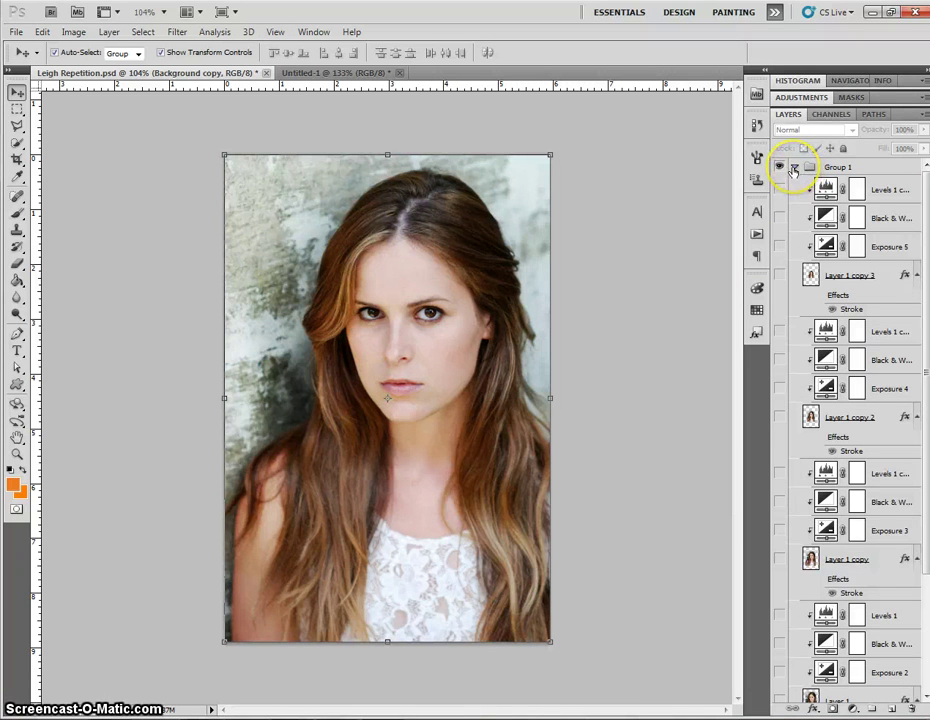
{"action": "left_click", "coordinate": [793, 168]}
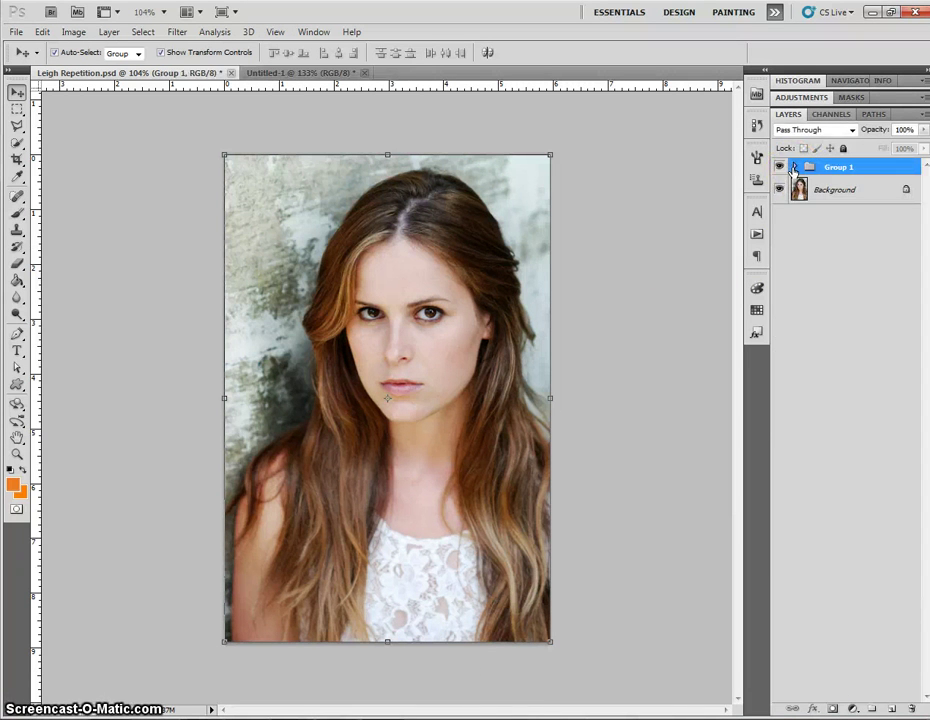
{"action": "left_click", "coordinate": [793, 168]}
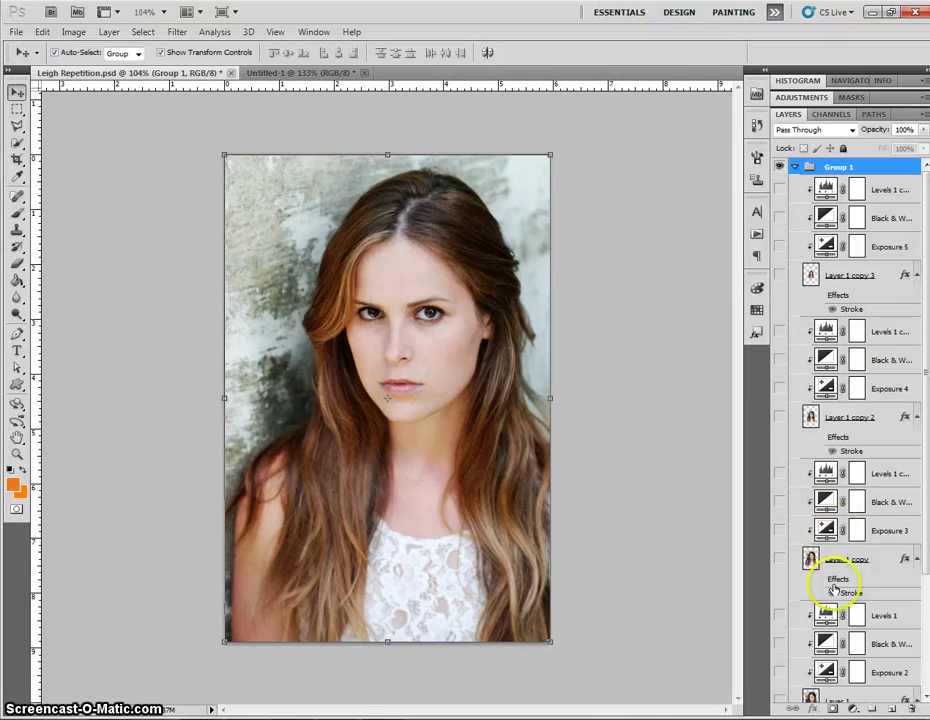
Make the Background copy layer and Layer 1's stroked frame visible
{"action": "scroll", "coordinate": [836, 585], "scroll_direction": "down", "scroll_amount": 2}
{"action": "left_click_drag", "start_coordinate": [840, 668], "coordinate": [779, 659]}
{"action": "left_click", "coordinate": [779, 659]}
{"action": "left_click", "coordinate": [840, 662]}
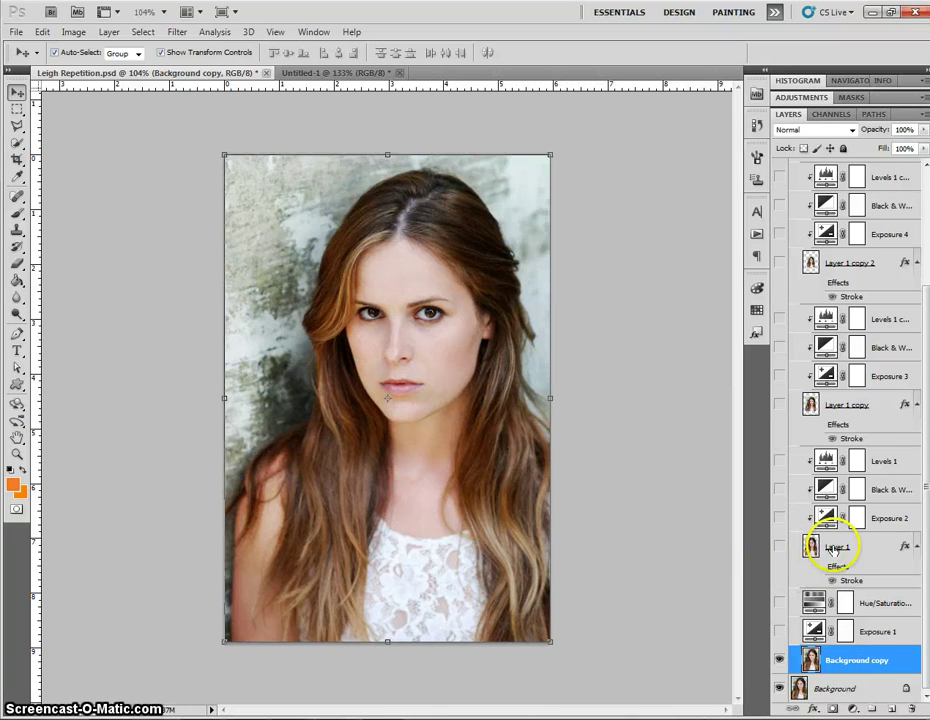
{"action": "left_click", "coordinate": [812, 548]}
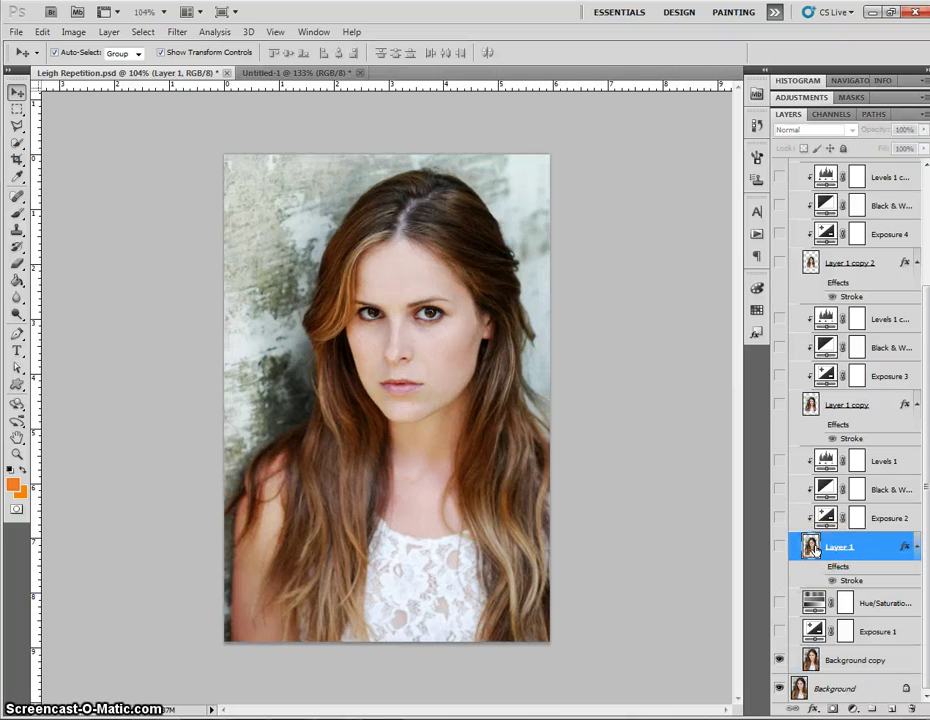
{"action": "left_click", "coordinate": [779, 547]}
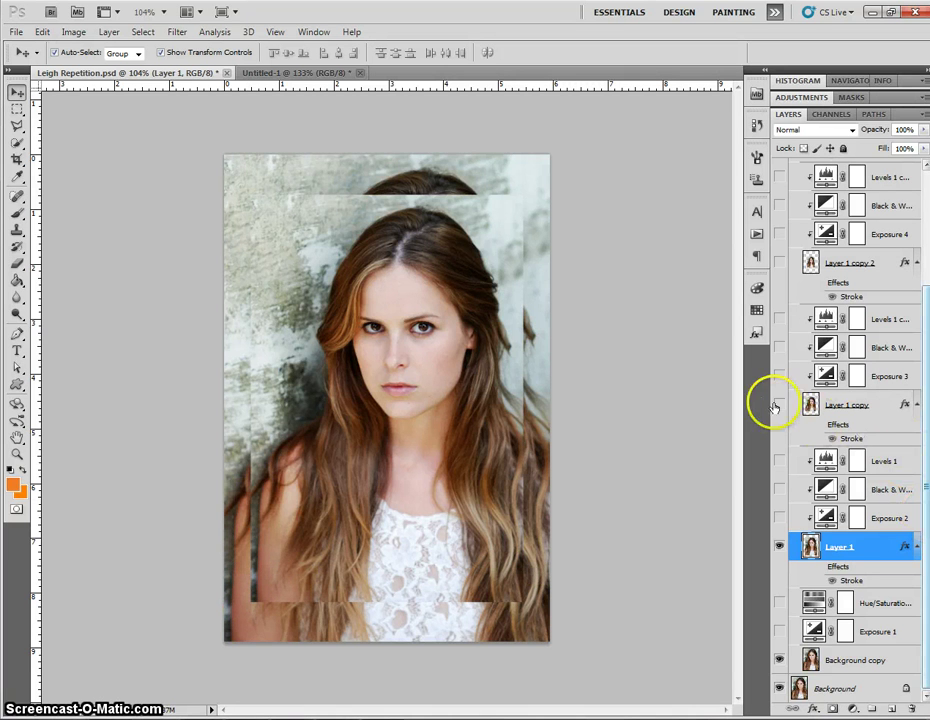
Show the Layer 1 copy, Layer 1 copy 2 and Layer 1 copy 3 frames
{"action": "left_click", "coordinate": [779, 405]}
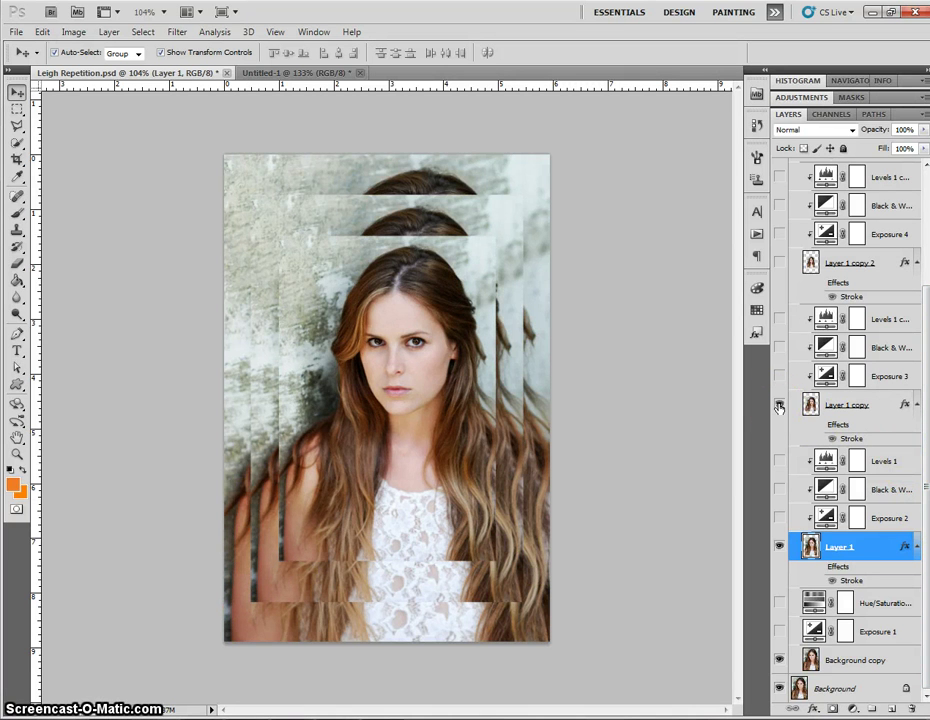
{"action": "left_click", "coordinate": [779, 264]}
{"action": "scroll", "coordinate": [779, 264], "scroll_direction": "up", "scroll_amount": 3}
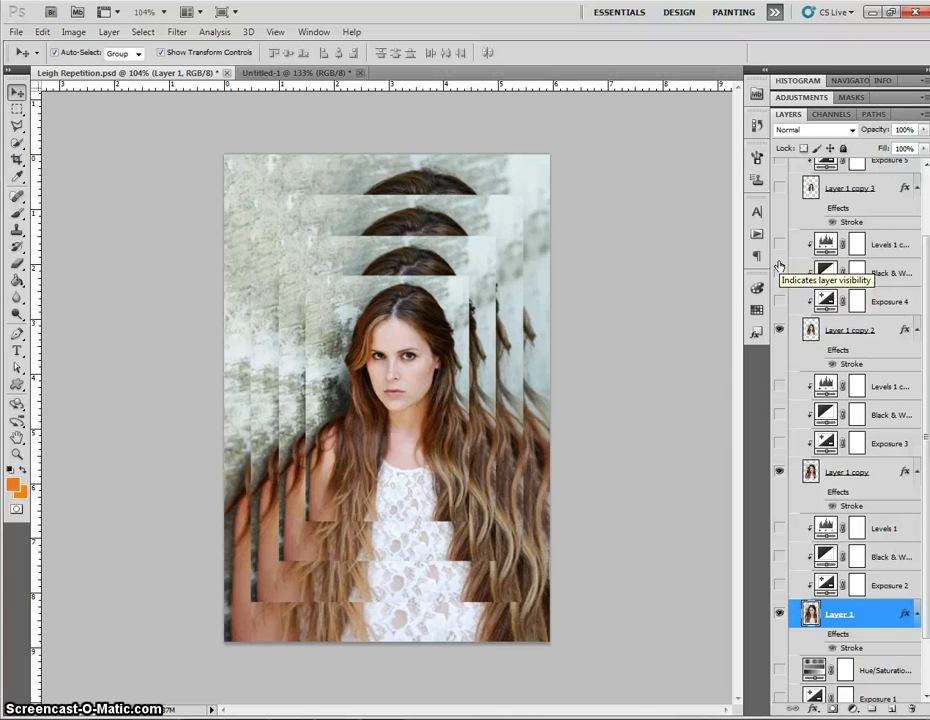
{"action": "left_click", "coordinate": [779, 246]}
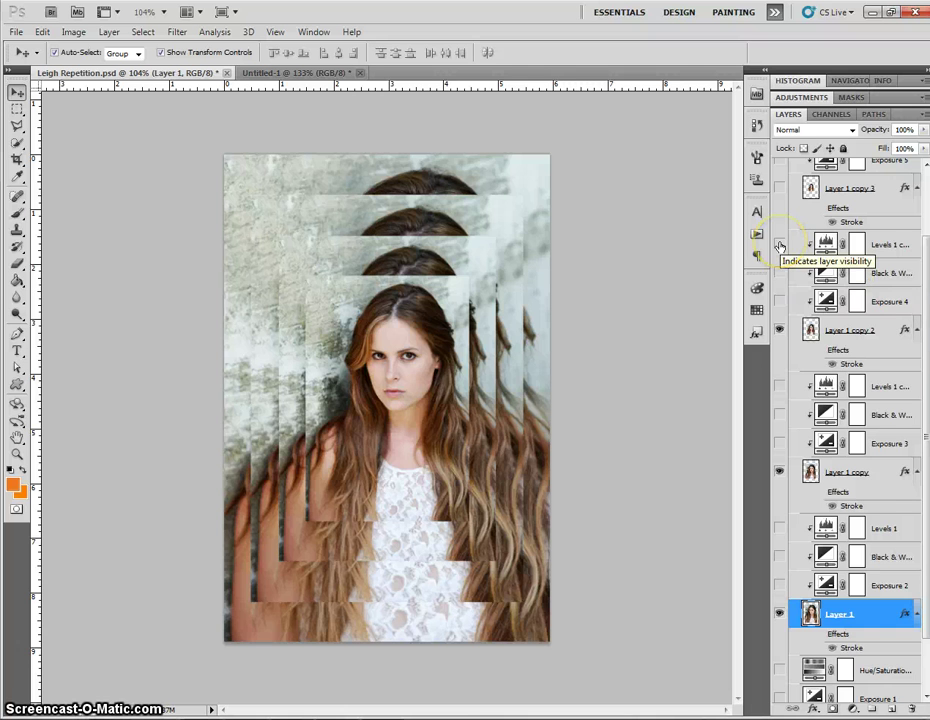
{"action": "scroll", "coordinate": [793, 290], "scroll_direction": "up", "scroll_amount": 2}
{"action": "left_click", "coordinate": [780, 221]}
{"action": "scroll", "coordinate": [785, 236], "scroll_direction": "up", "scroll_amount": 3}
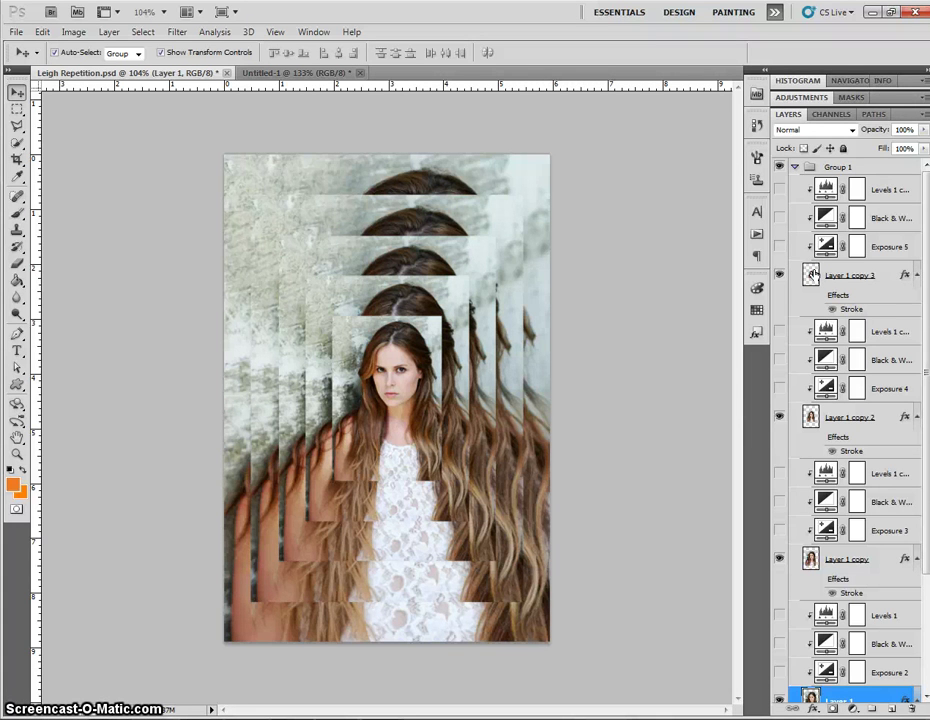
{"action": "scroll", "coordinate": [838, 460], "scroll_direction": "down", "scroll_amount": 3}
{"action": "scroll", "coordinate": [838, 460], "scroll_direction": "down", "scroll_amount": 1}
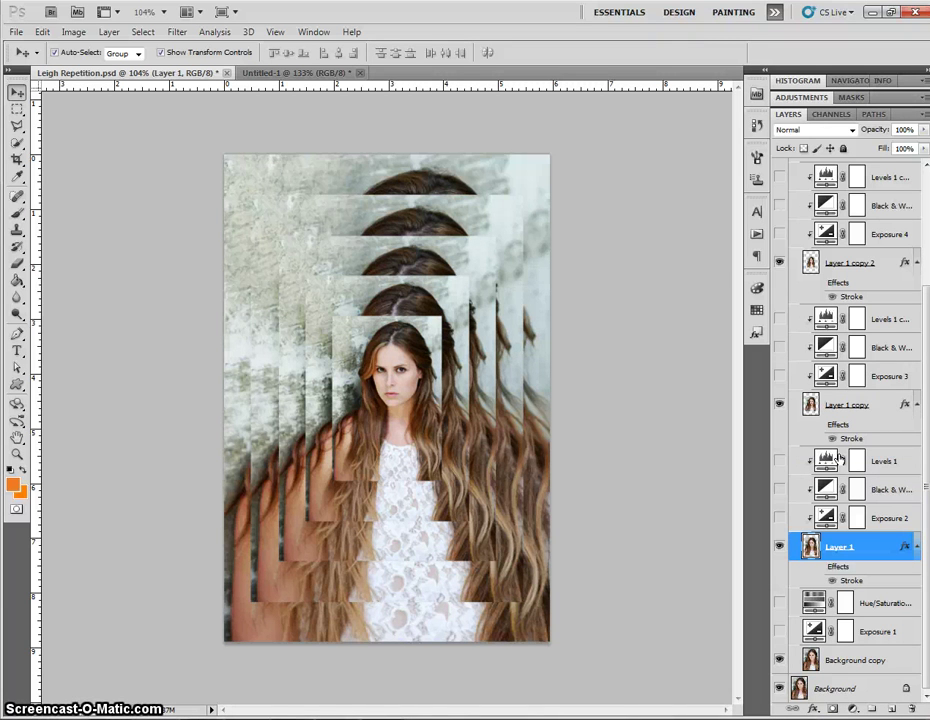
Turn on the Hue/Saturation and Exposure 1 adjustment layers
{"action": "left_click", "coordinate": [780, 605]}
{"action": "left_click", "coordinate": [780, 605]}
{"action": "left_click", "coordinate": [780, 605]}
{"action": "left_click", "coordinate": [780, 631]}
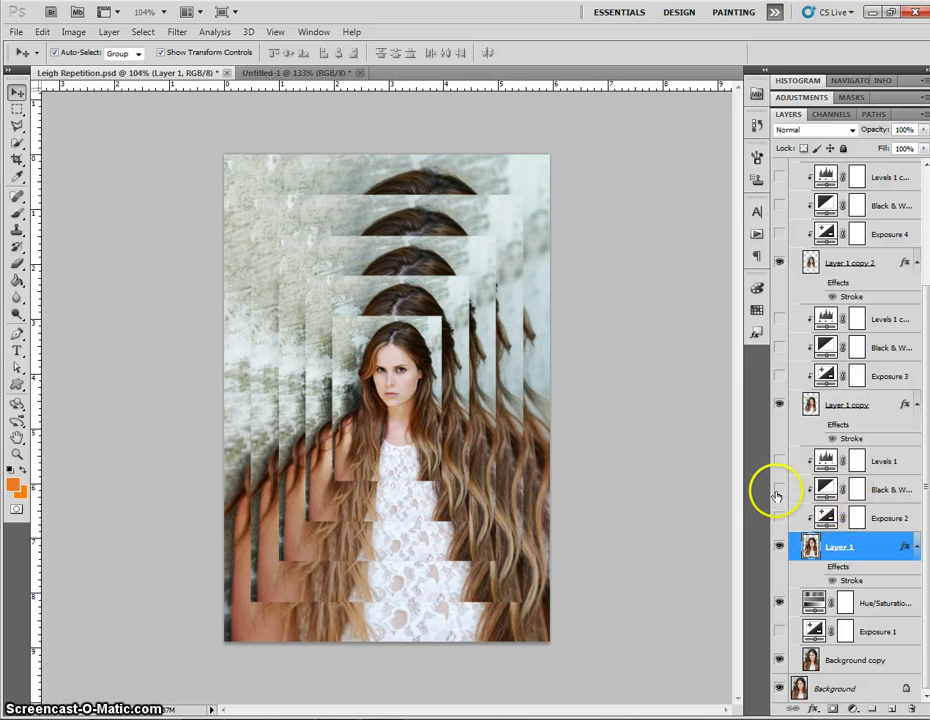
Enable the Black & White adjustments with adjusted opacity, making the central portrait black and white
{"action": "left_click", "coordinate": [779, 490]}
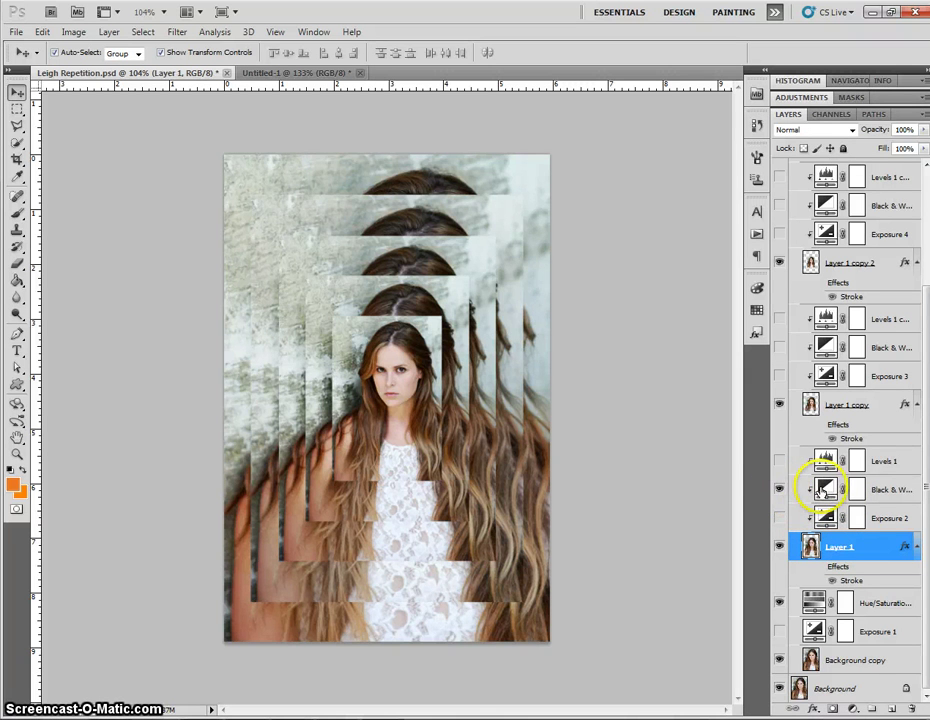
{"action": "left_click", "coordinate": [824, 489]}
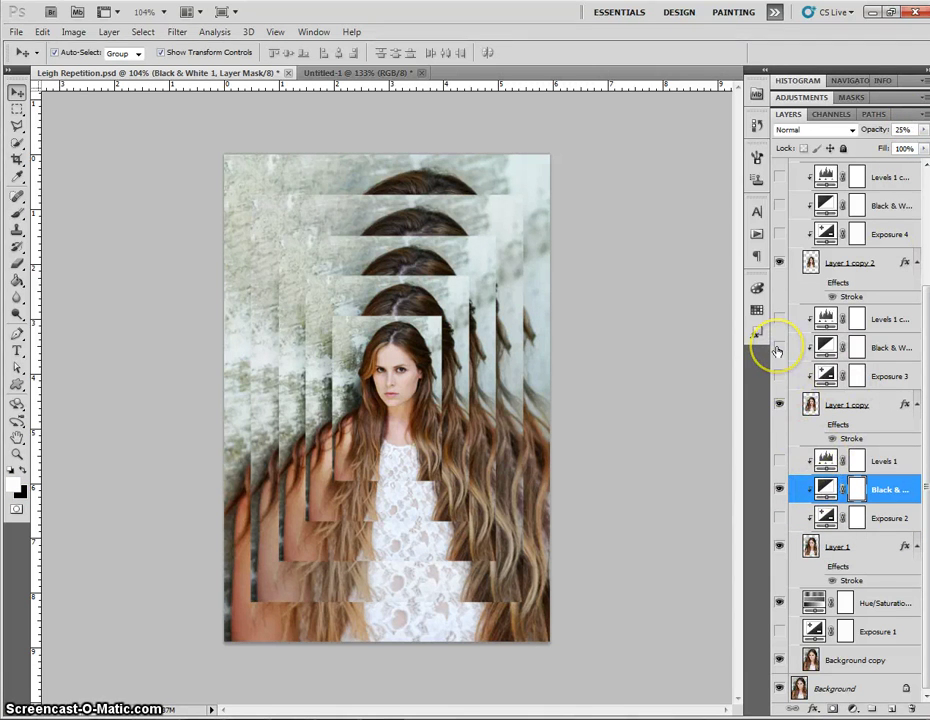
{"action": "left_click", "coordinate": [808, 345]}
{"action": "left_click", "coordinate": [903, 130]}
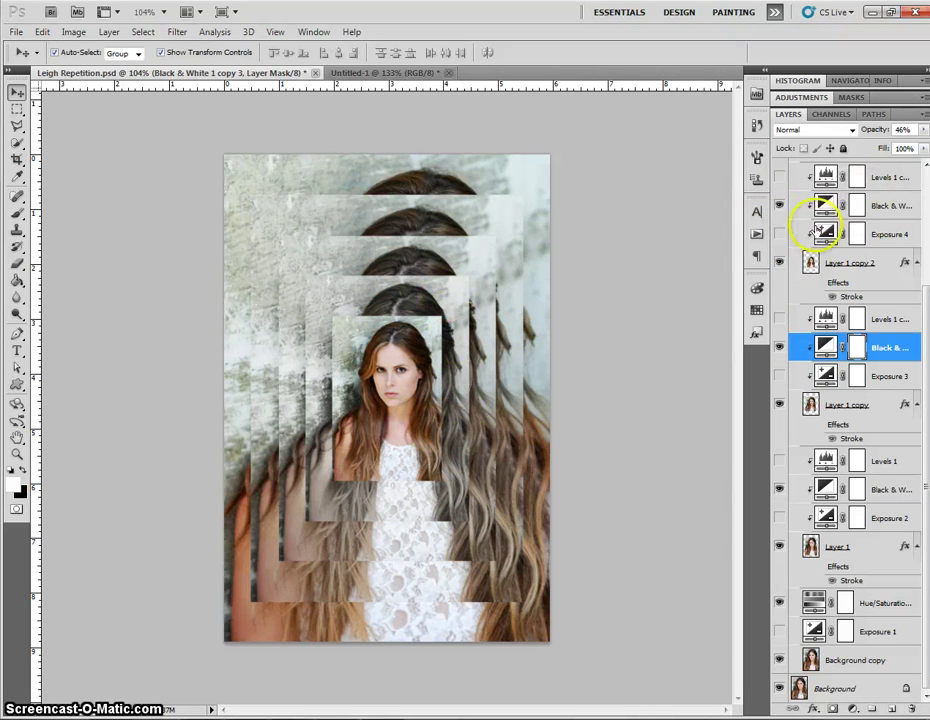
{"action": "left_click", "coordinate": [880, 208]}
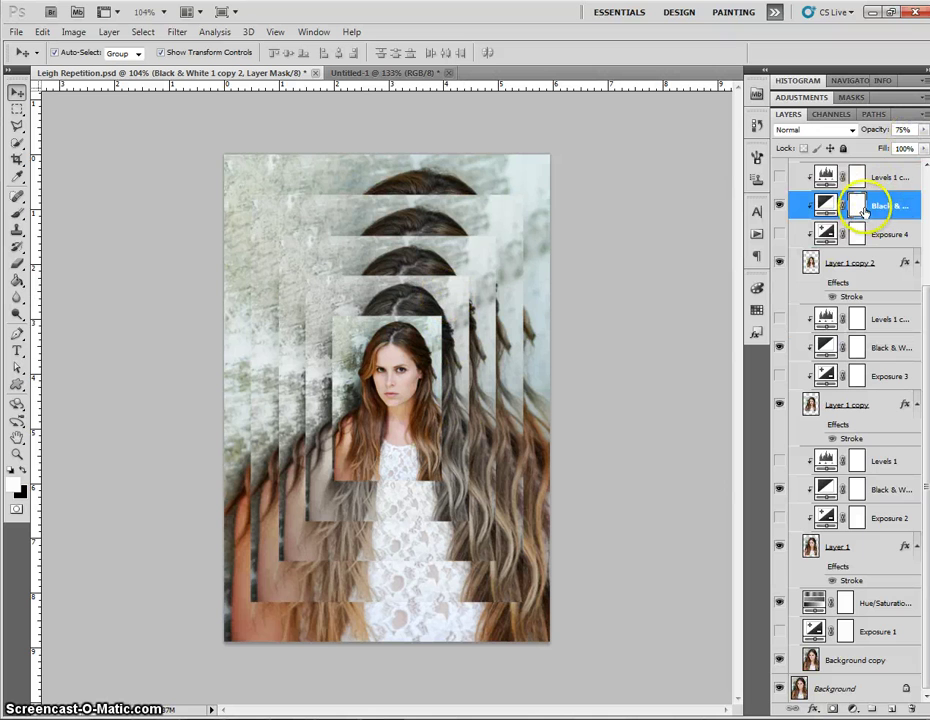
{"action": "scroll", "coordinate": [862, 230], "scroll_direction": "up", "scroll_amount": 5}
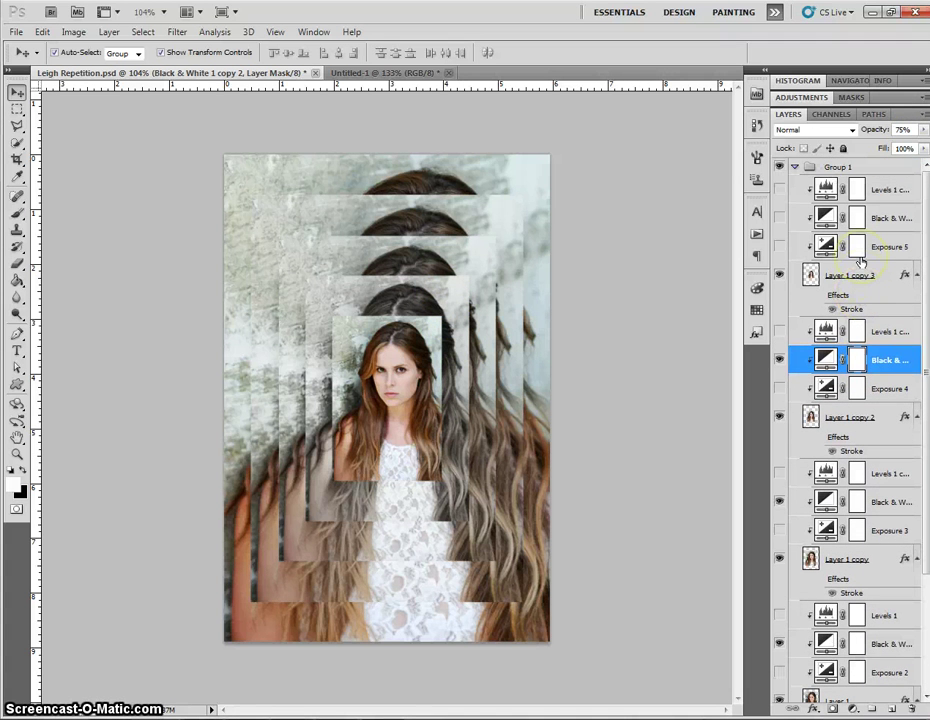
{"action": "left_click", "coordinate": [826, 240]}
{"action": "left_click", "coordinate": [823, 226]}
{"action": "left_click", "coordinate": [779, 217]}
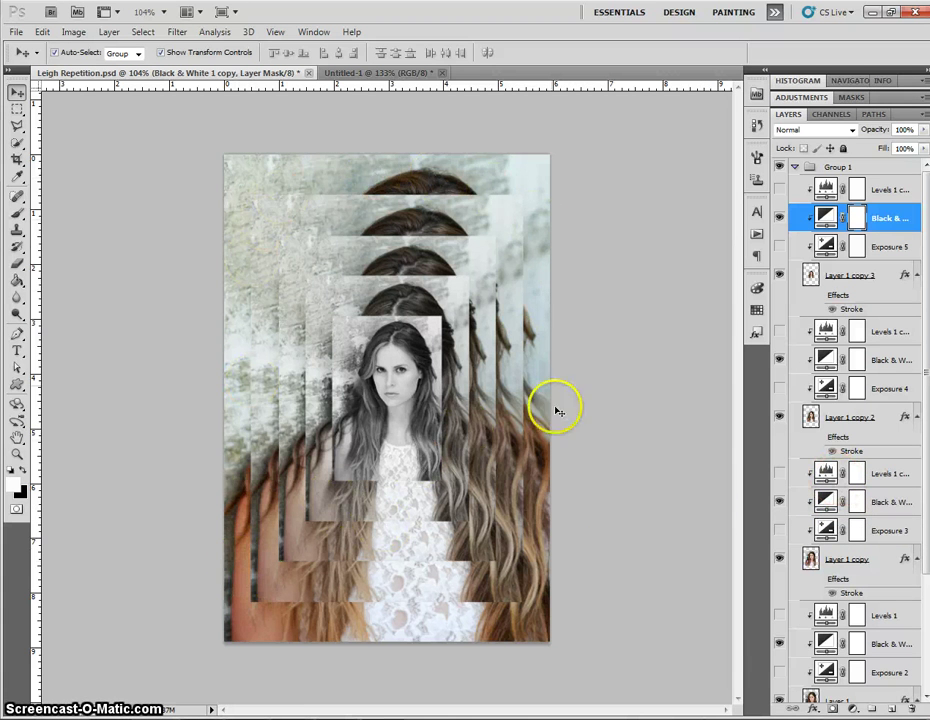
Turn on the Stroke effects of Layer 1, Layer 1 copy and Layer 1 copy 3
{"action": "scroll", "coordinate": [862, 640], "scroll_direction": "down", "scroll_amount": 5}
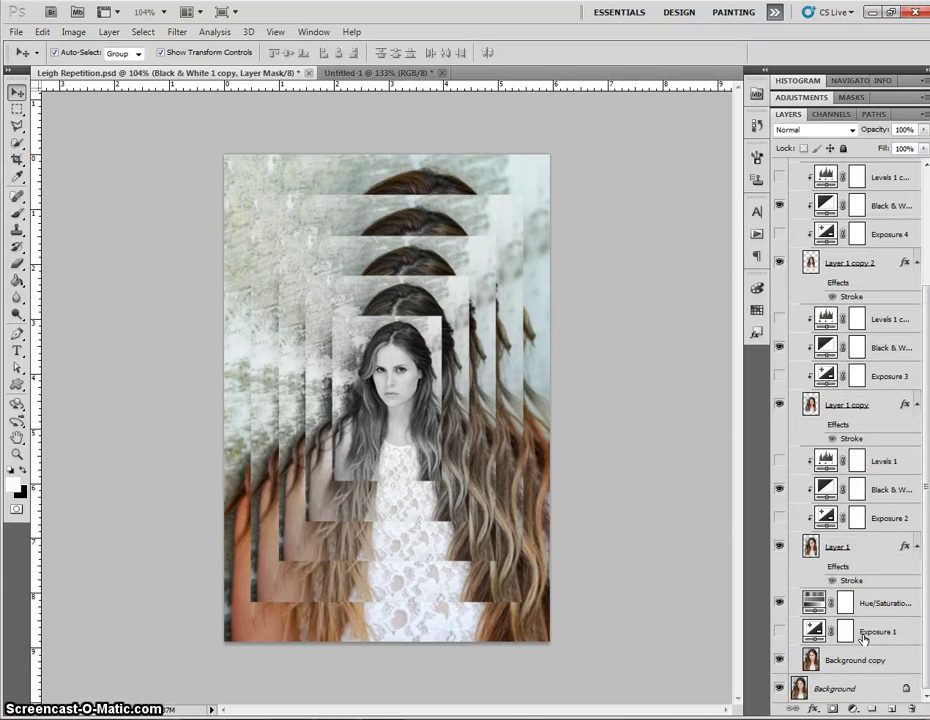
{"action": "left_click_drag", "start_coordinate": [815, 604], "coordinate": [832, 552]}
{"action": "left_click", "coordinate": [832, 549]}
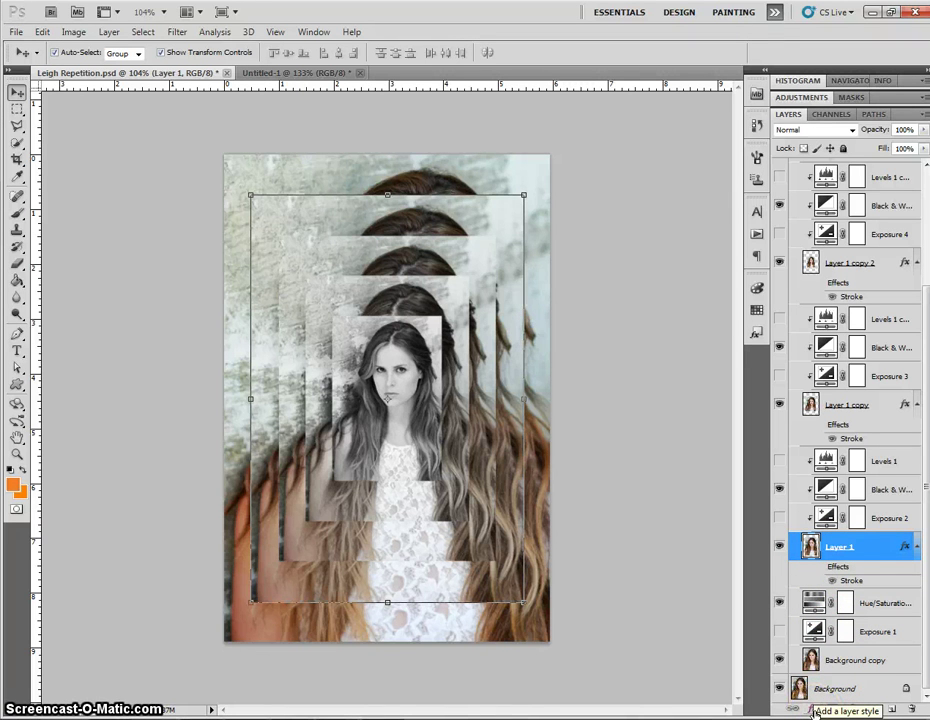
{"action": "left_click", "coordinate": [819, 567]}
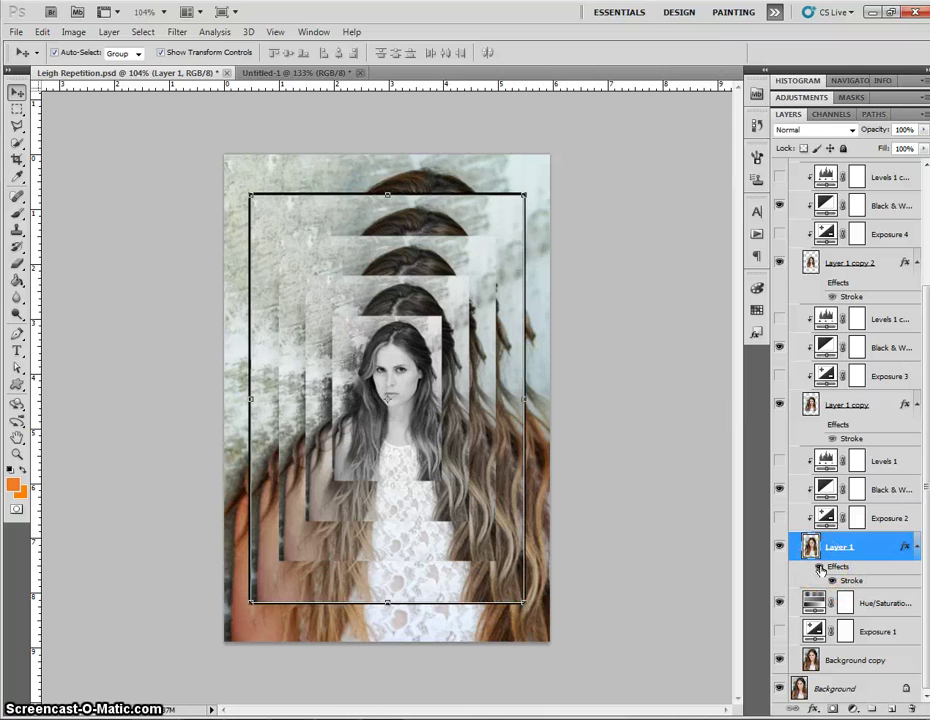
{"action": "left_click", "coordinate": [819, 425]}
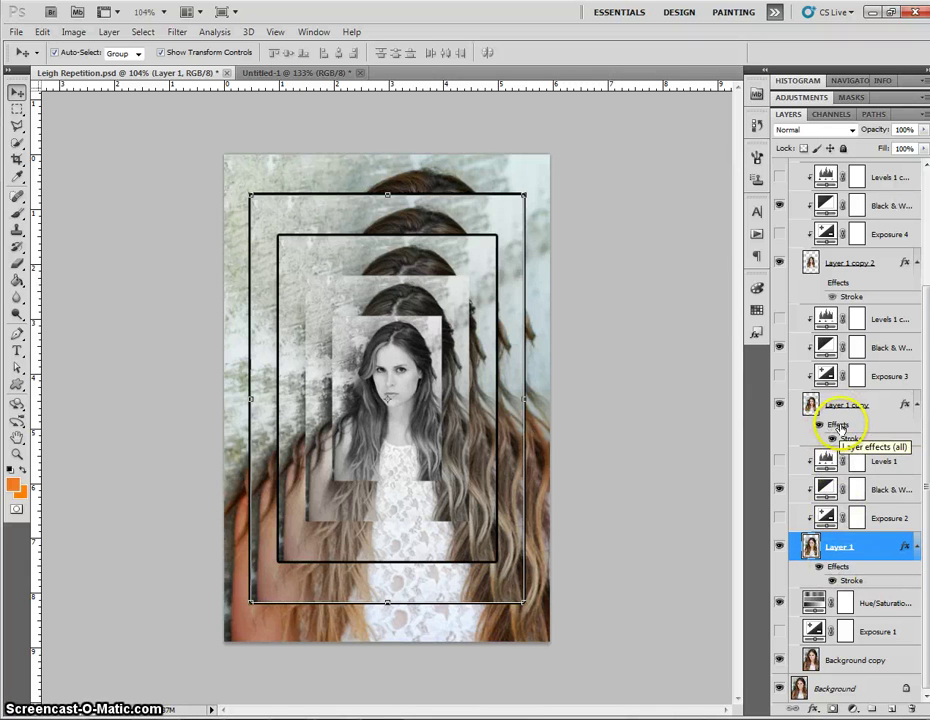
{"action": "right_click", "coordinate": [841, 428]}
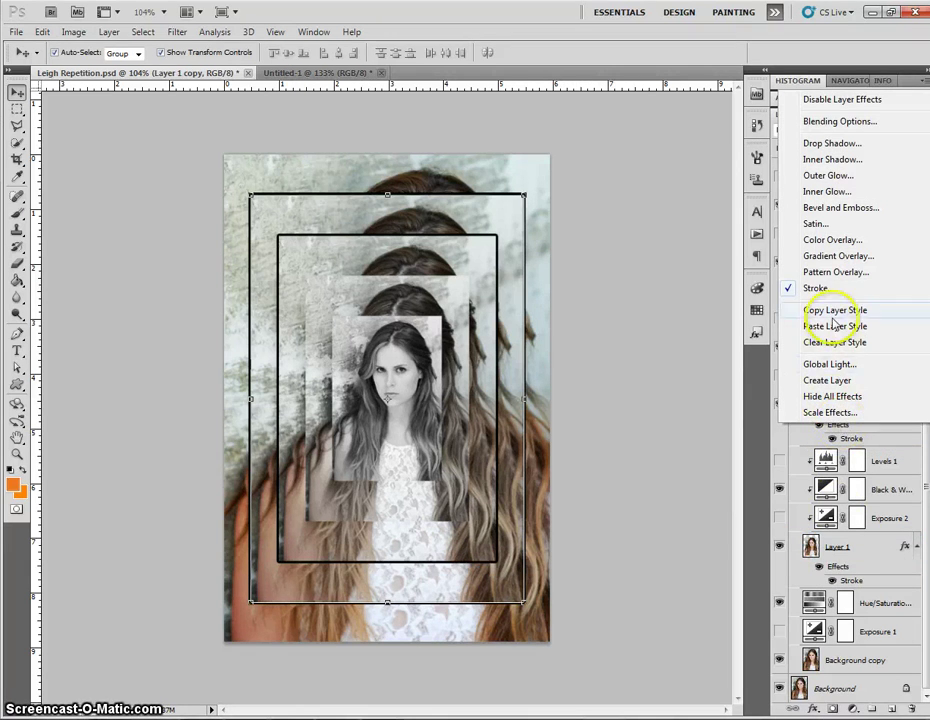
{"action": "left_click", "coordinate": [790, 436]}
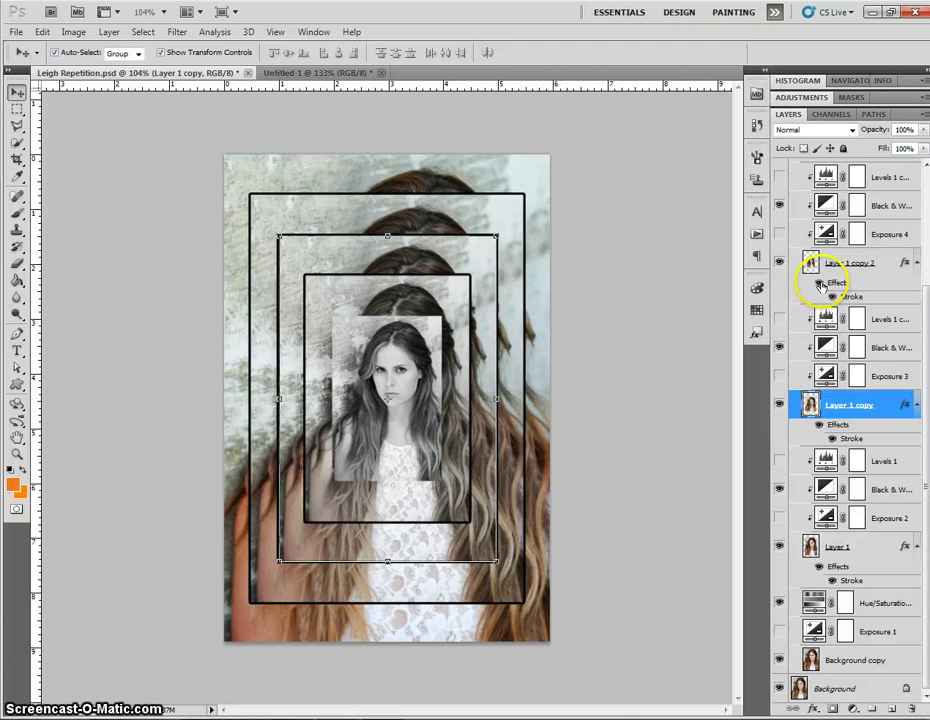
{"action": "scroll", "coordinate": [816, 270], "scroll_direction": "up", "scroll_amount": 3}
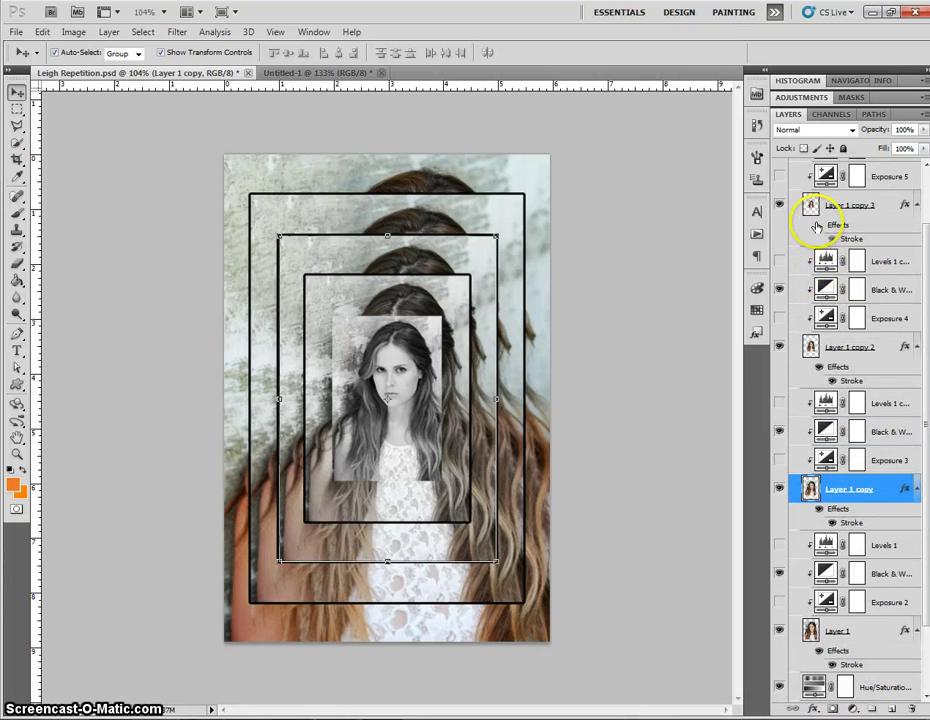
{"action": "left_click", "coordinate": [818, 225]}
{"action": "scroll", "coordinate": [805, 245], "scroll_direction": "up", "scroll_amount": 2}
{"action": "scroll", "coordinate": [804, 246], "scroll_direction": "up", "scroll_amount": 1}
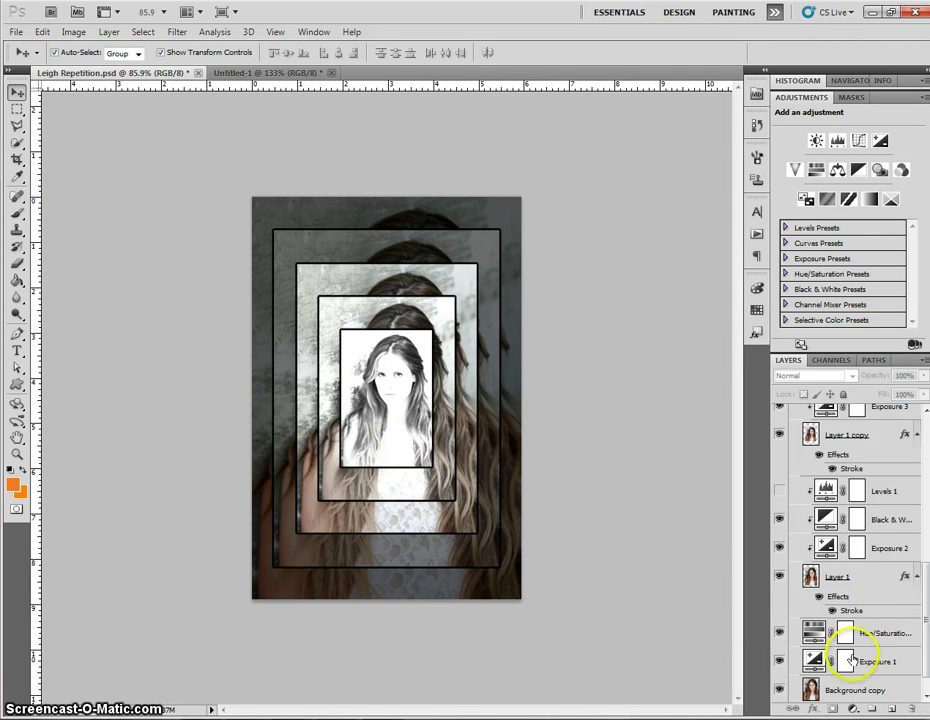
Select Exposure 1, then switch on every Levels adjustment in Group 1, including Levels 1
{"action": "scroll", "coordinate": [907, 577], "scroll_direction": "down", "scroll_amount": 1}
{"action": "left_click", "coordinate": [814, 630]}
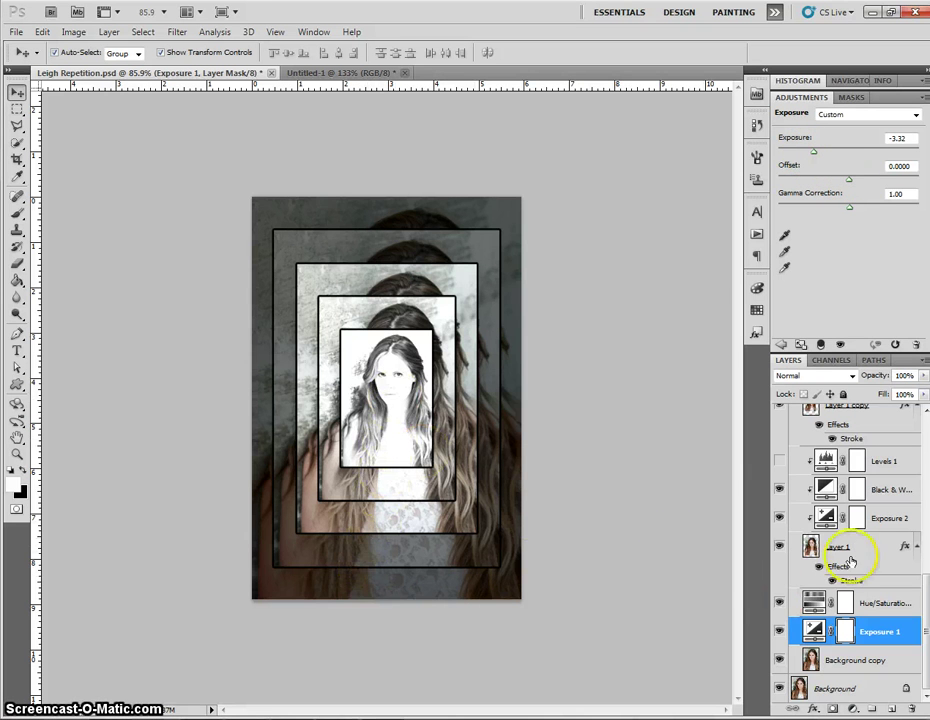
{"action": "scroll", "coordinate": [840, 540], "scroll_direction": "up", "scroll_amount": 2}
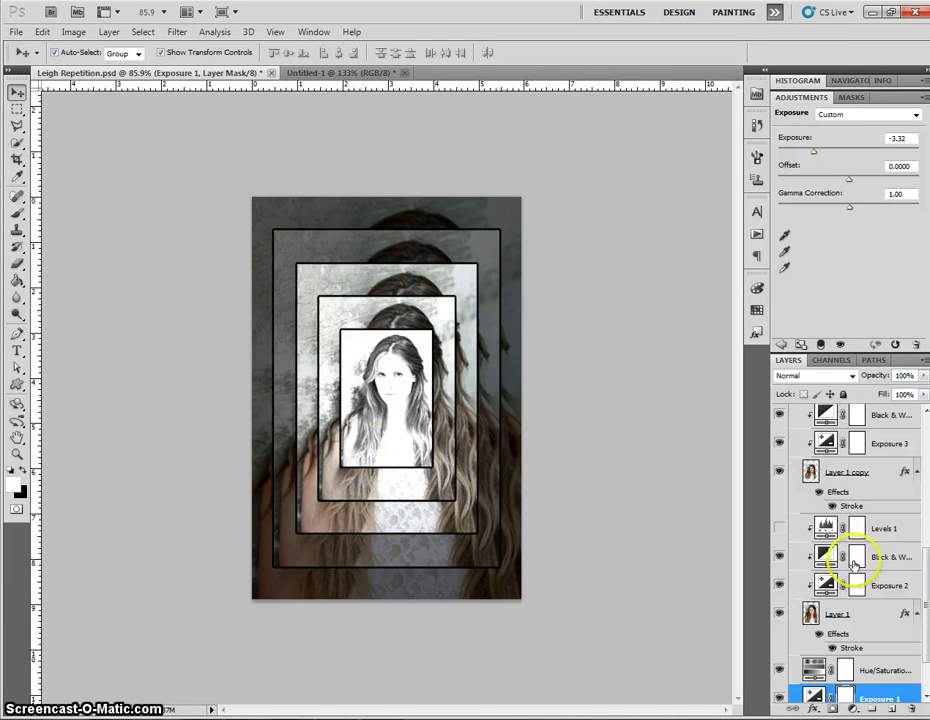
{"action": "key", "text": "ctrl+j"}
{"action": "key", "text": "ctrl+j"}
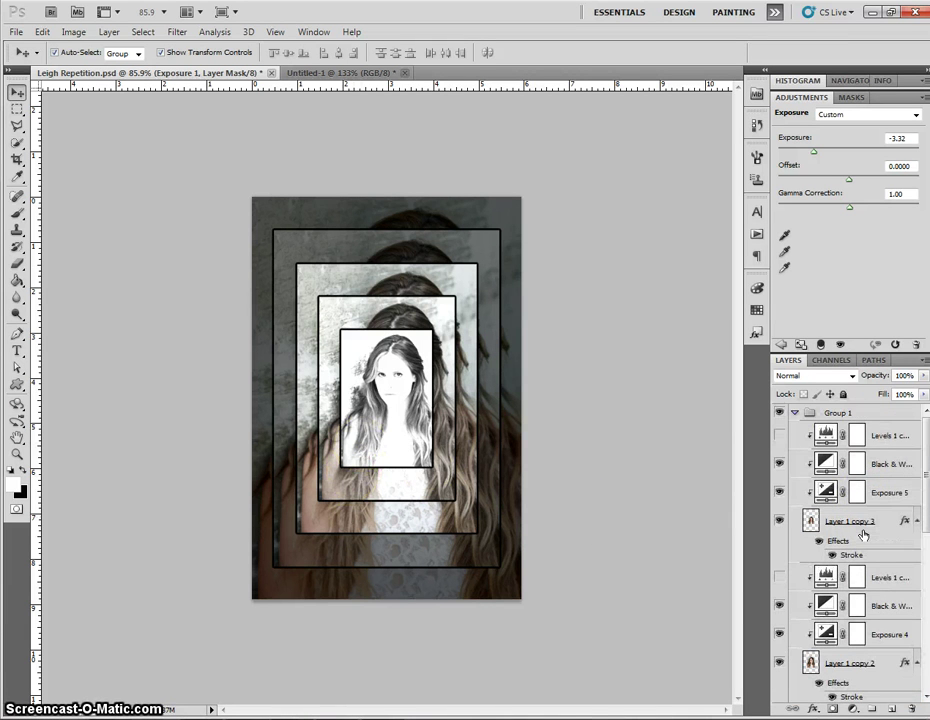
{"action": "left_click", "coordinate": [779, 436]}
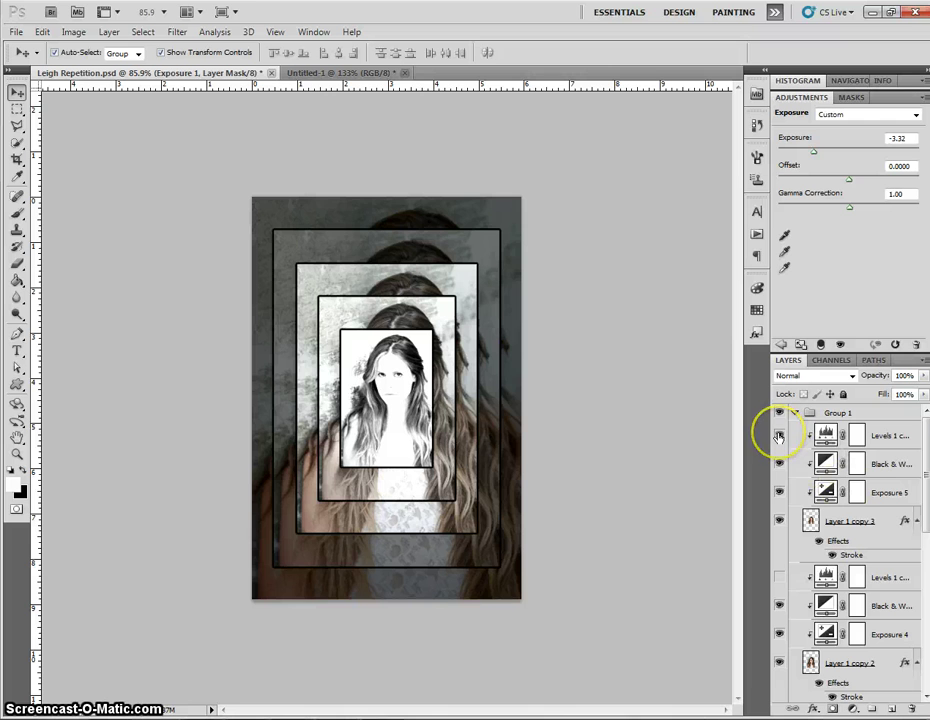
{"action": "left_click", "coordinate": [779, 577]}
{"action": "scroll", "coordinate": [780, 605], "scroll_direction": "down", "scroll_amount": 5}
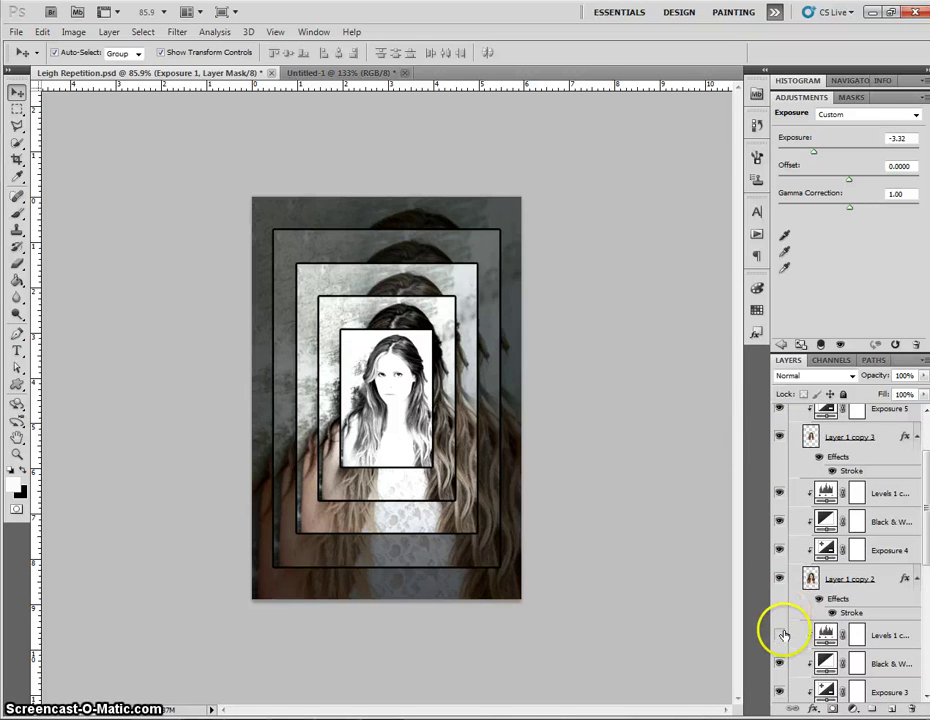
{"action": "scroll", "coordinate": [783, 638], "scroll_direction": "down", "scroll_amount": 4}
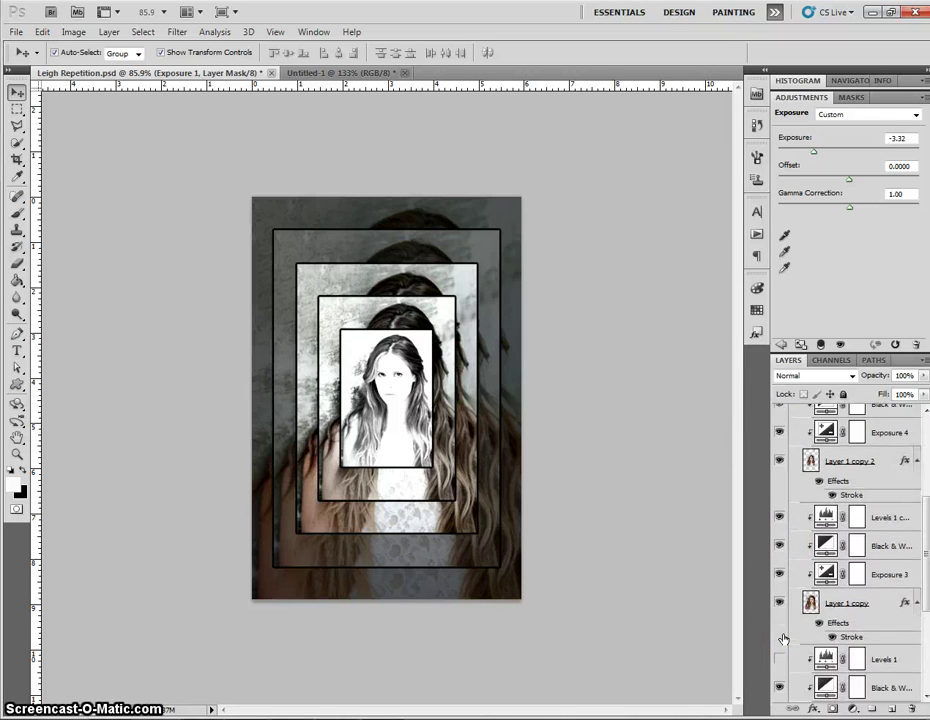
{"action": "left_click", "coordinate": [780, 660]}
{"action": "scroll", "coordinate": [780, 662], "scroll_direction": "down", "scroll_amount": 7}
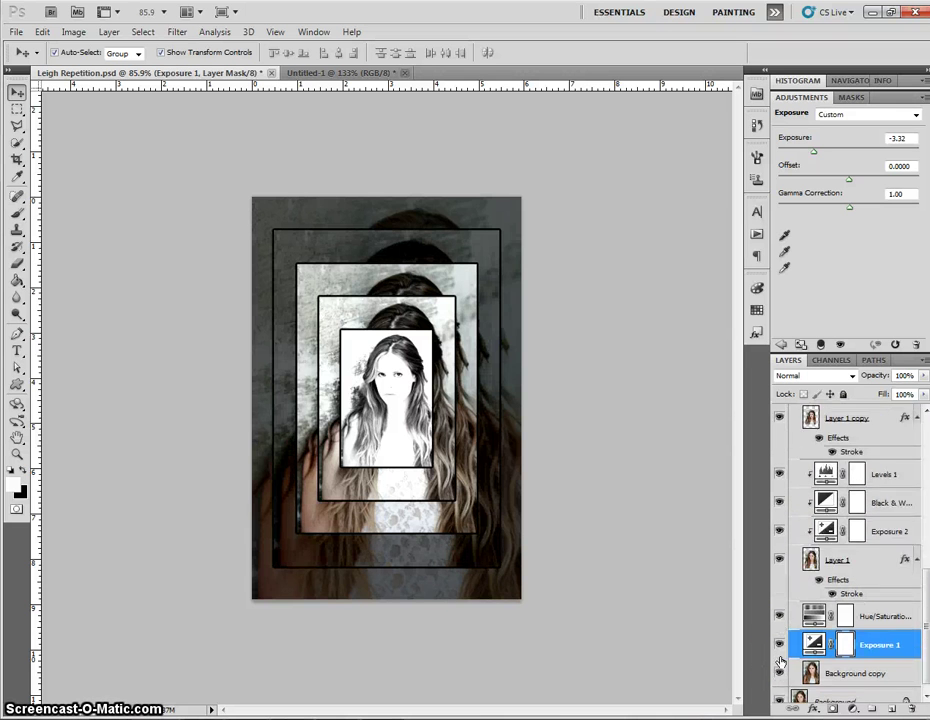
{"action": "left_click", "coordinate": [779, 660]}
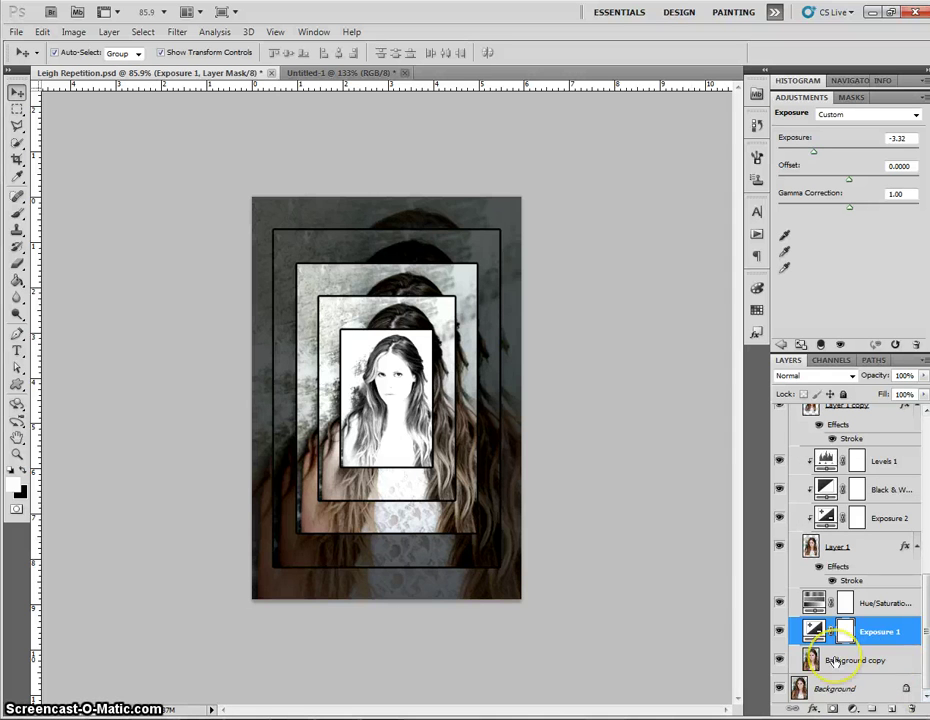
{"action": "scroll", "coordinate": [815, 475], "scroll_direction": "up", "scroll_amount": 10}
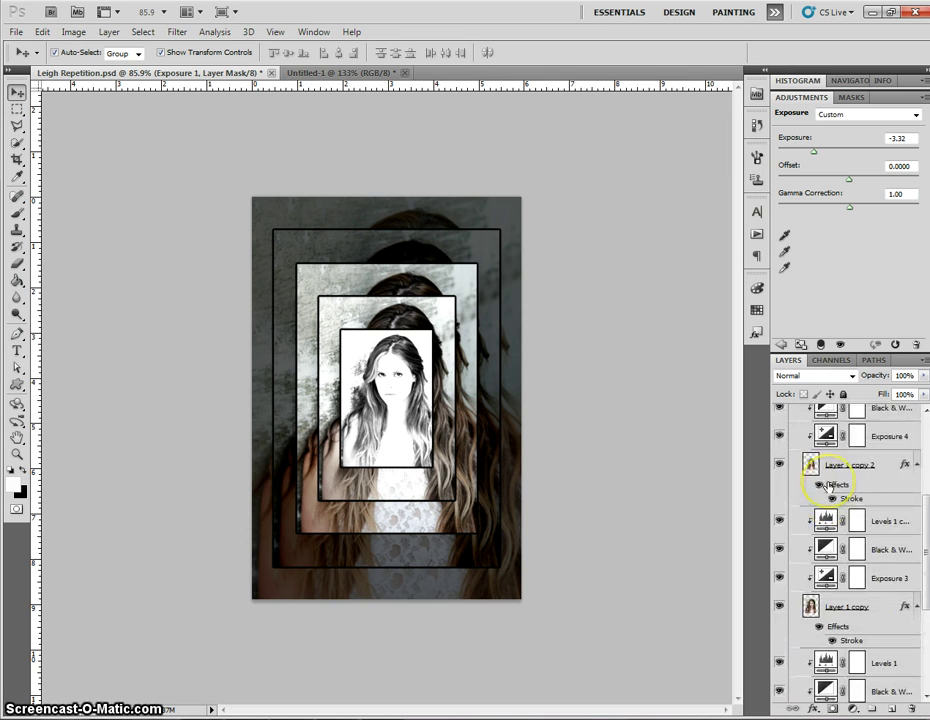
Rotate Layer 1 copy 3 by 10° with Free Transform and commit it
{"action": "left_click", "coordinate": [810, 520]}
{"action": "key", "text": "ctrl+t"}
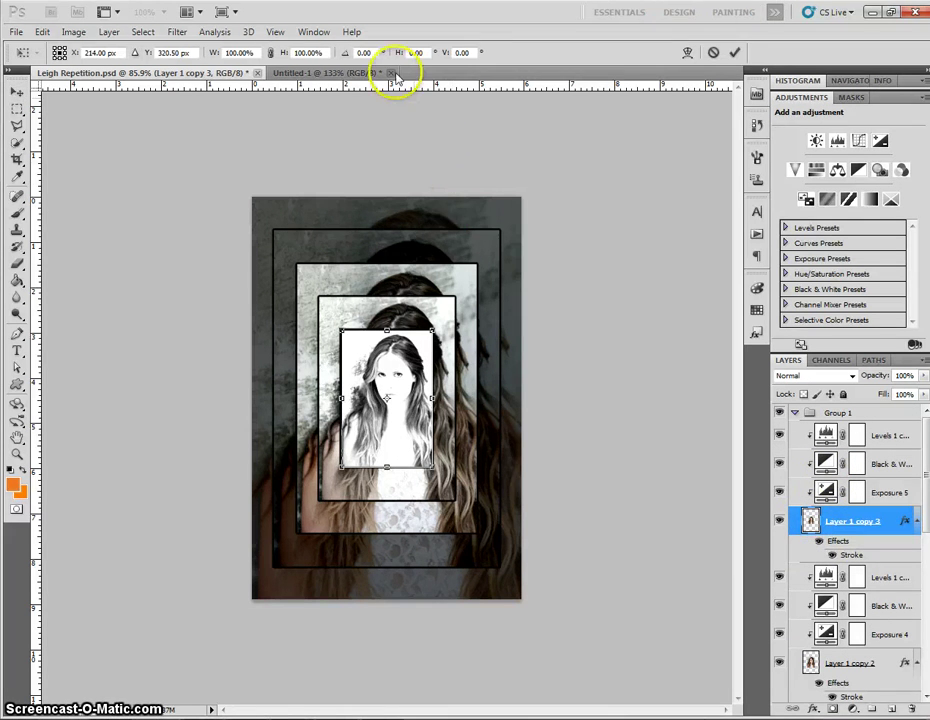
{"action": "left_click", "coordinate": [363, 53]}
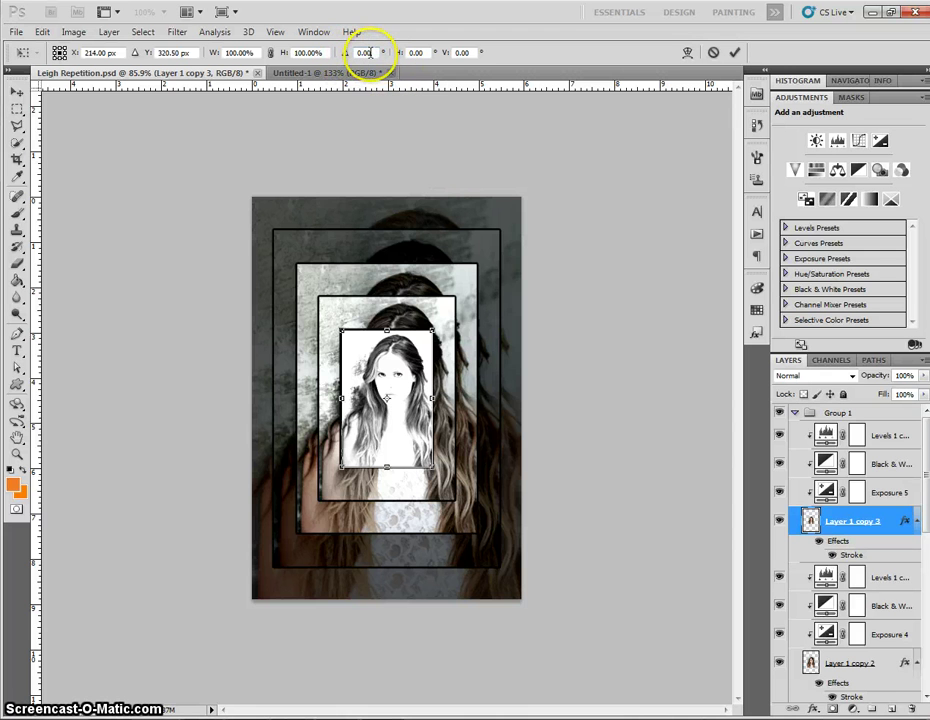
{"action": "left_click", "coordinate": [346, 54]}
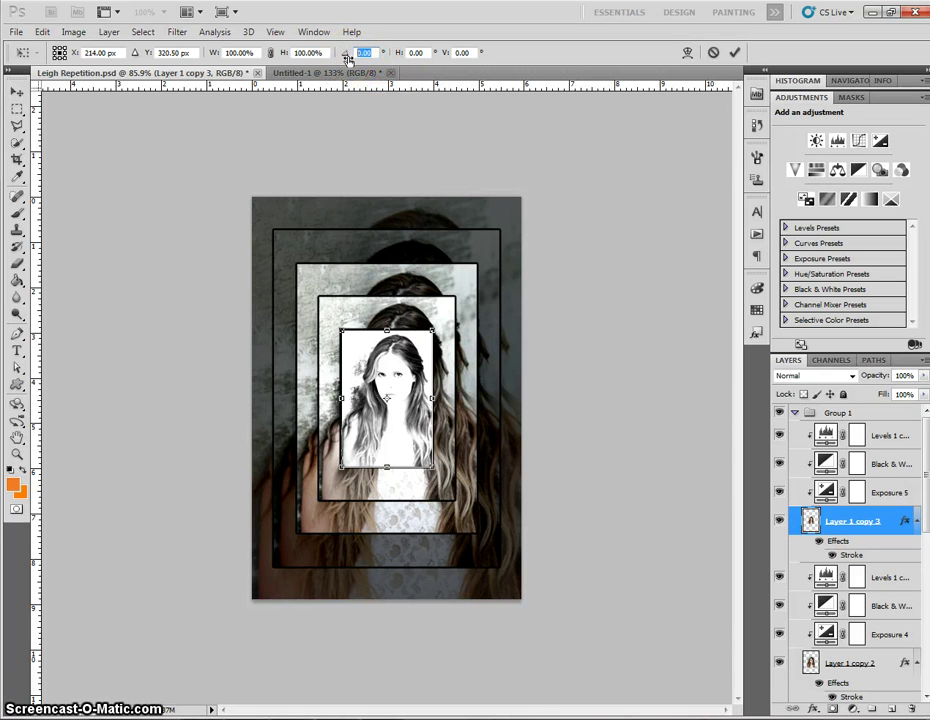
{"action": "type", "text": "10"}
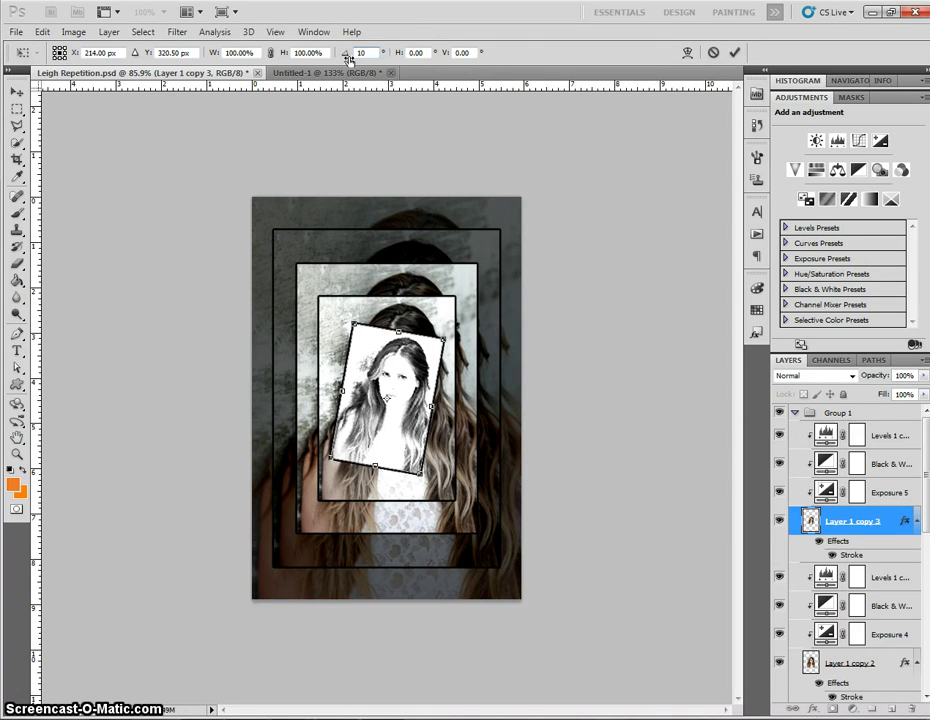
{"action": "left_click", "coordinate": [735, 52]}
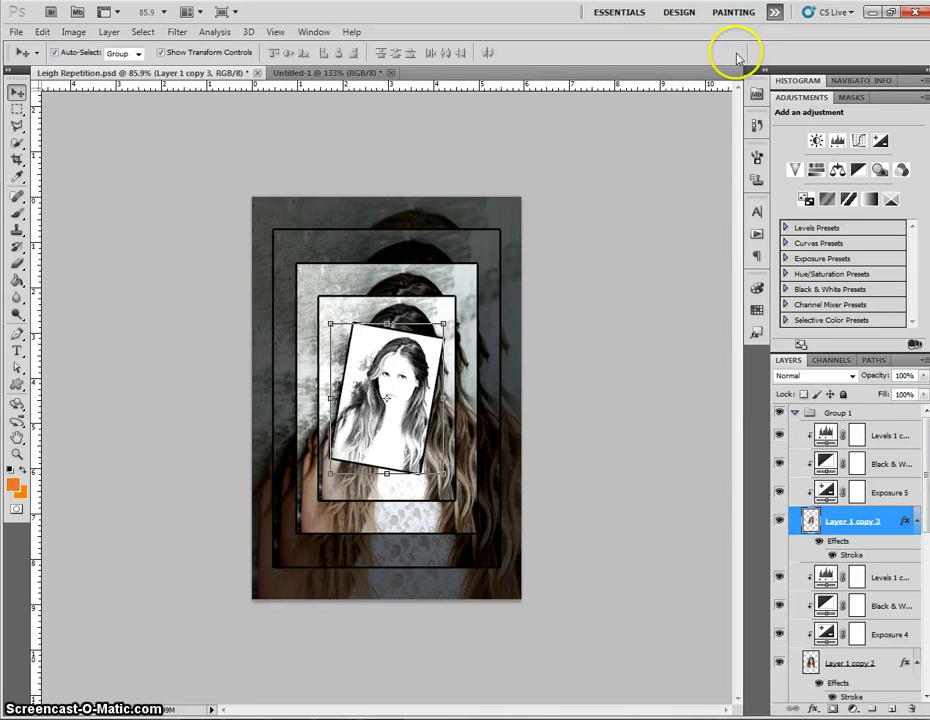
Free Transform Layer 1 copy 2 with an 8° rotation angle instead of 10
{"action": "left_click", "coordinate": [812, 664]}
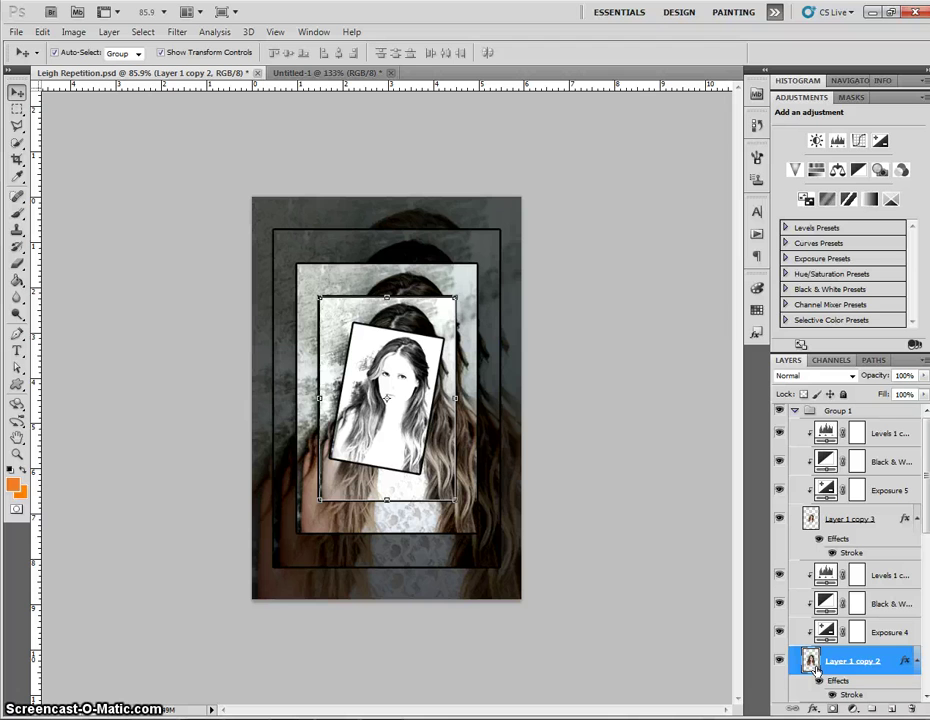
{"action": "key", "text": "ctrl+t"}
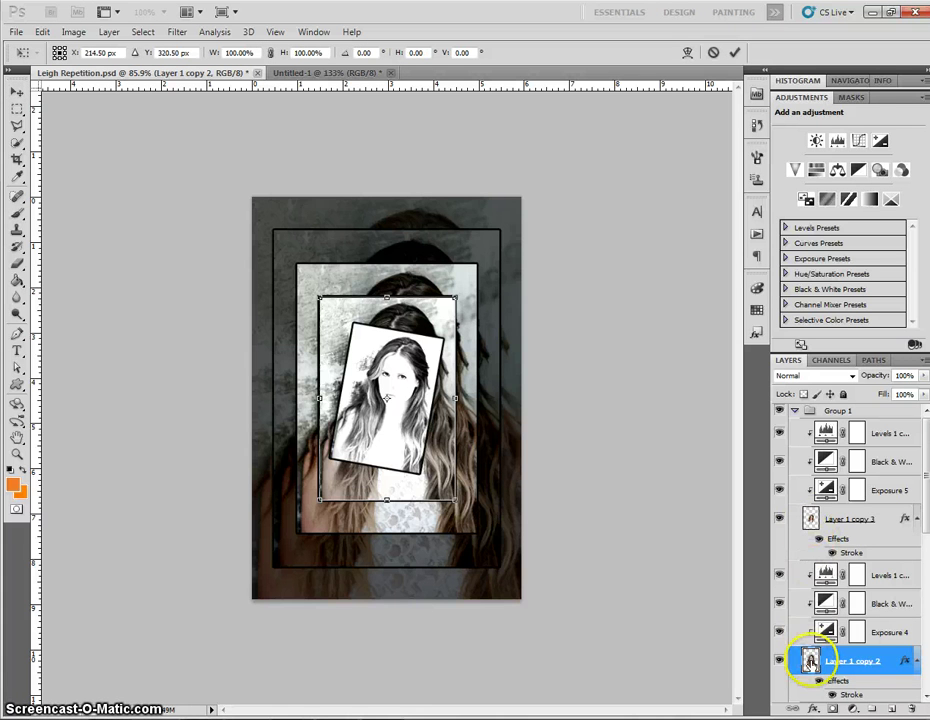
{"action": "left_click", "coordinate": [364, 52]}
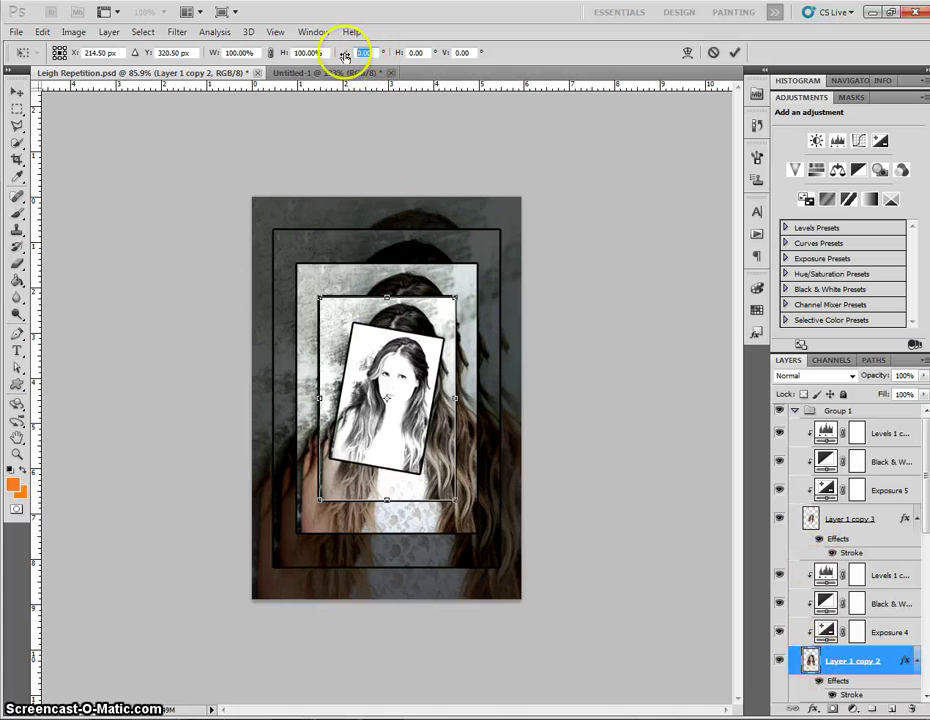
{"action": "type", "text": "10"}
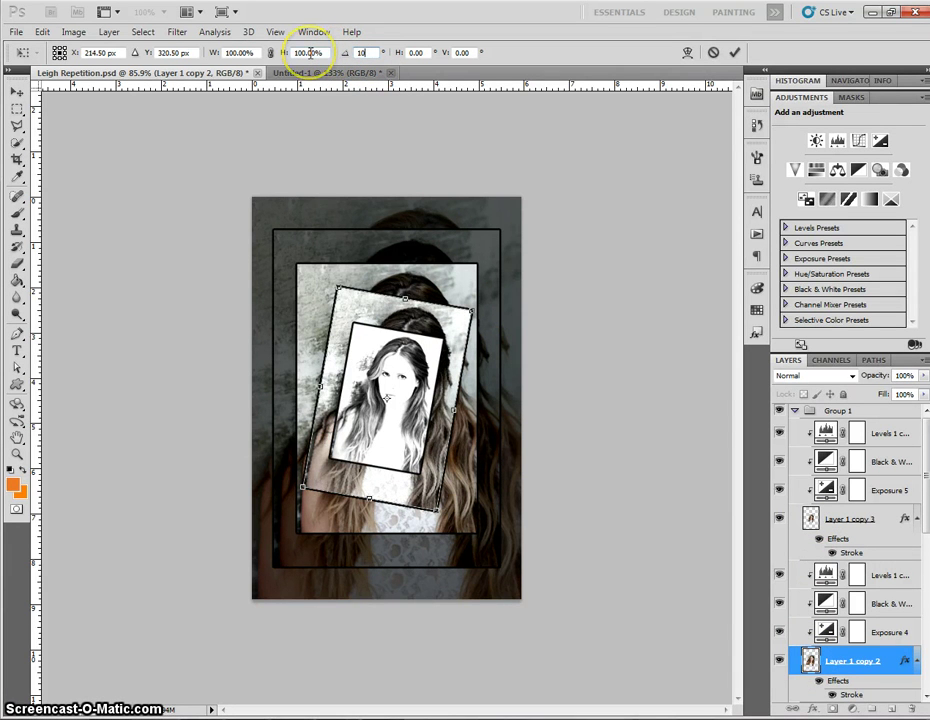
{"action": "key", "text": "BackSpace"}
{"action": "key", "text": "BackSpace"}
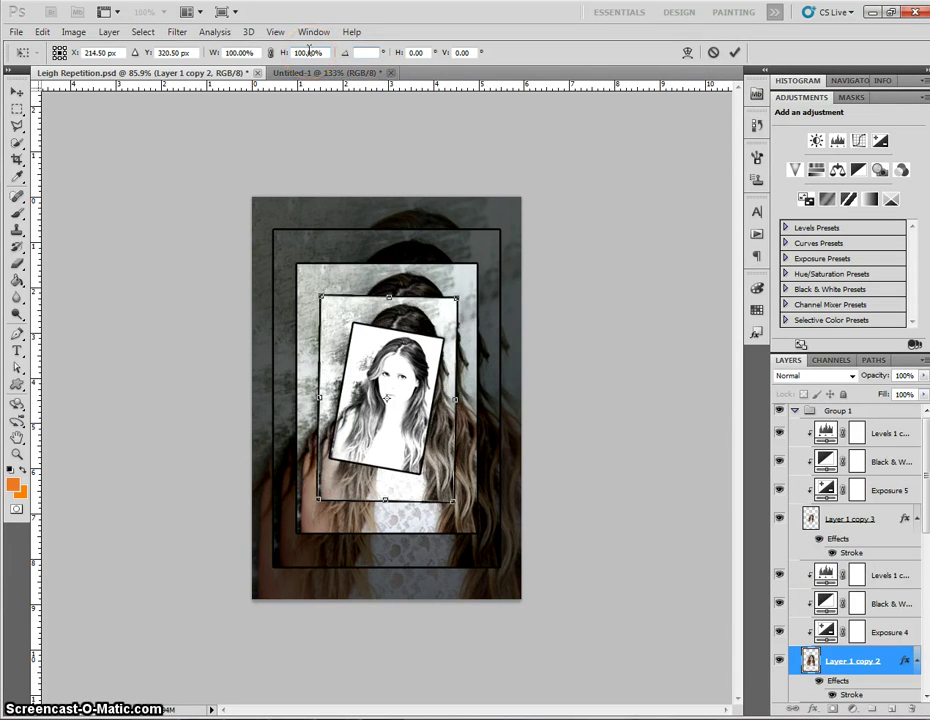
{"action": "type", "text": "8"}
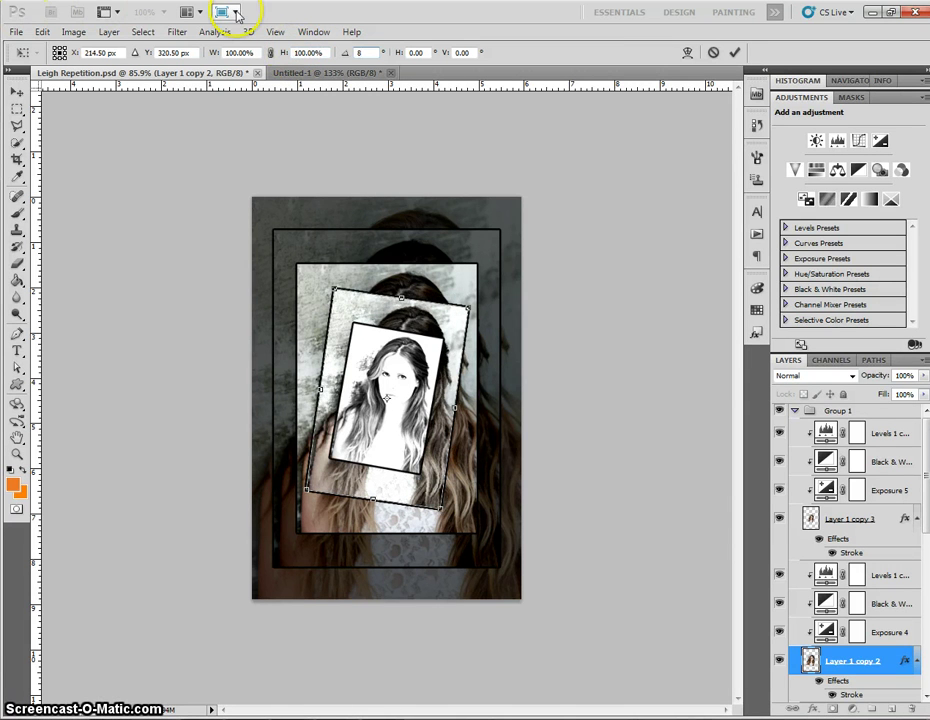
Apply the 8° tilt, then rotate the Layer 1 copy frame by 6° and commit
{"action": "left_click", "coordinate": [734, 52]}
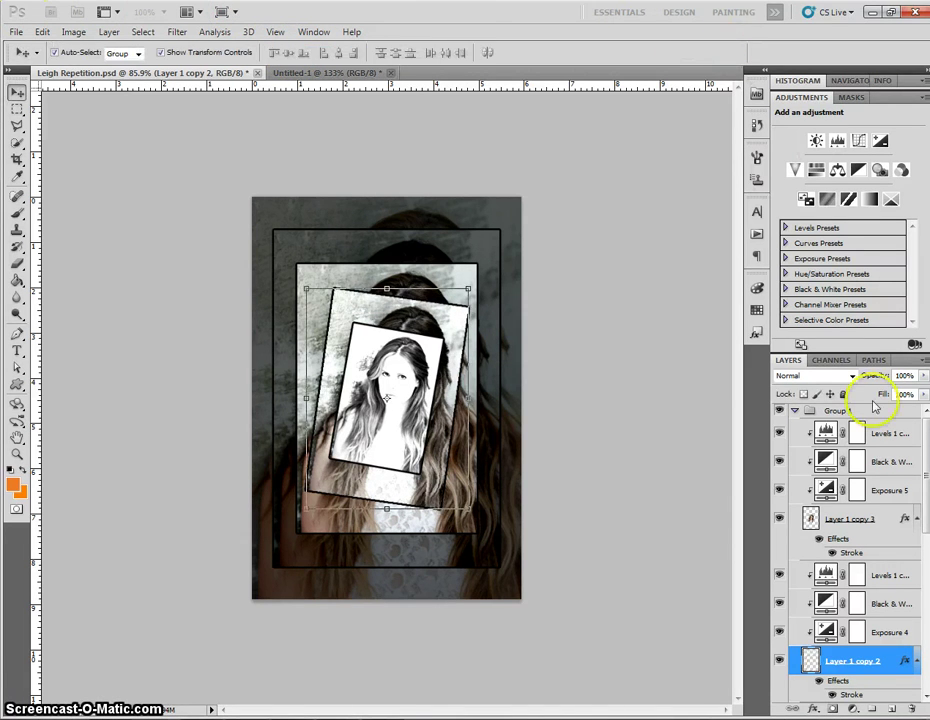
{"action": "scroll", "coordinate": [882, 606], "scroll_direction": "down", "scroll_amount": 3}
{"action": "left_click", "coordinate": [857, 635]}
{"action": "key", "text": "ctrl+t"}
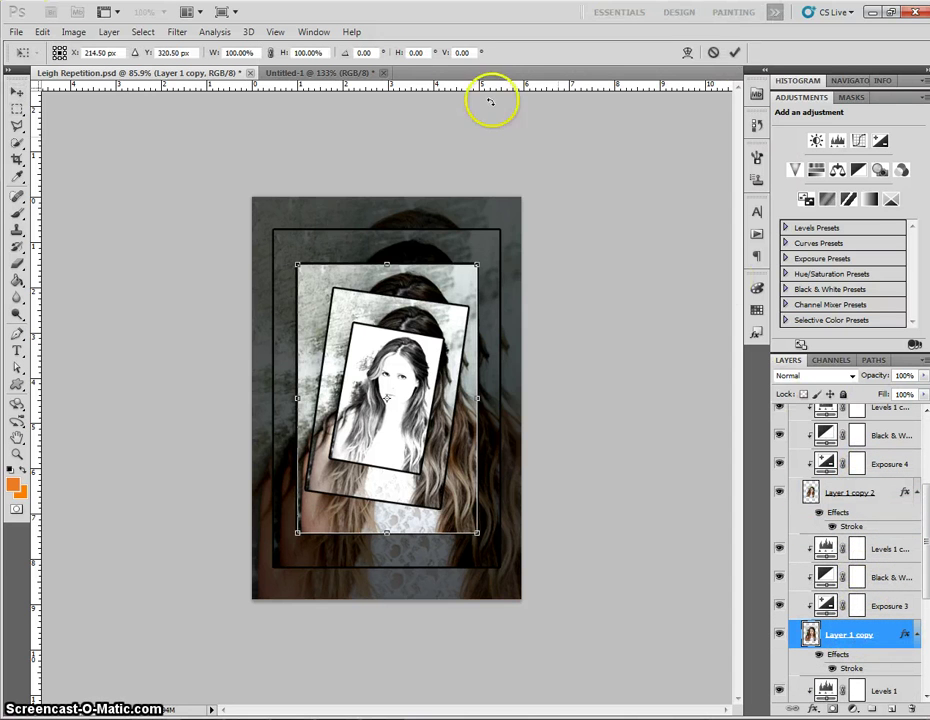
{"action": "left_click", "coordinate": [364, 52]}
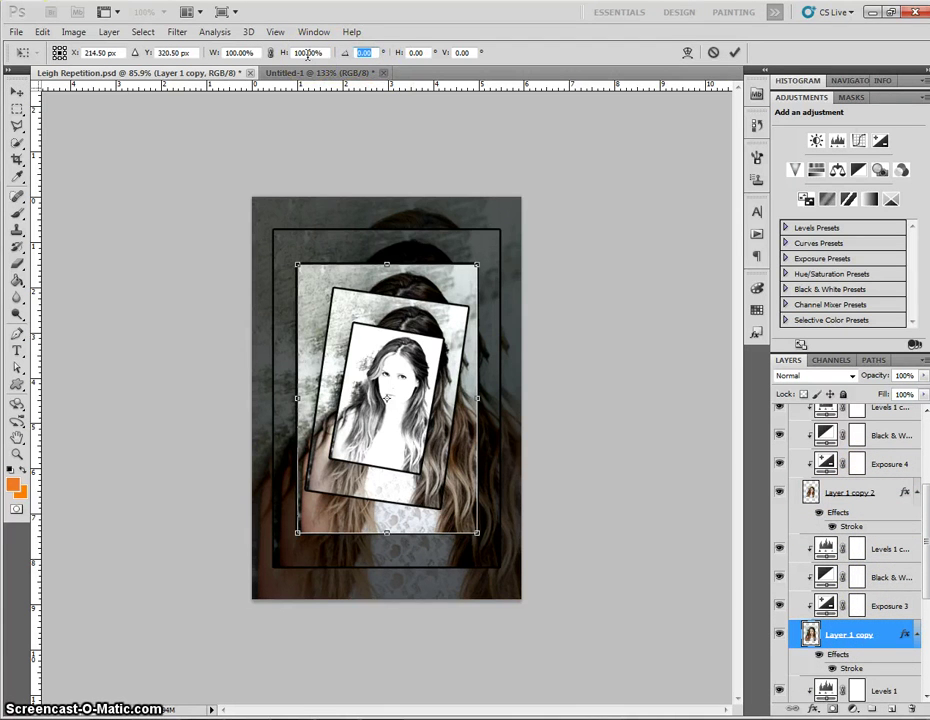
{"action": "type", "text": "6"}
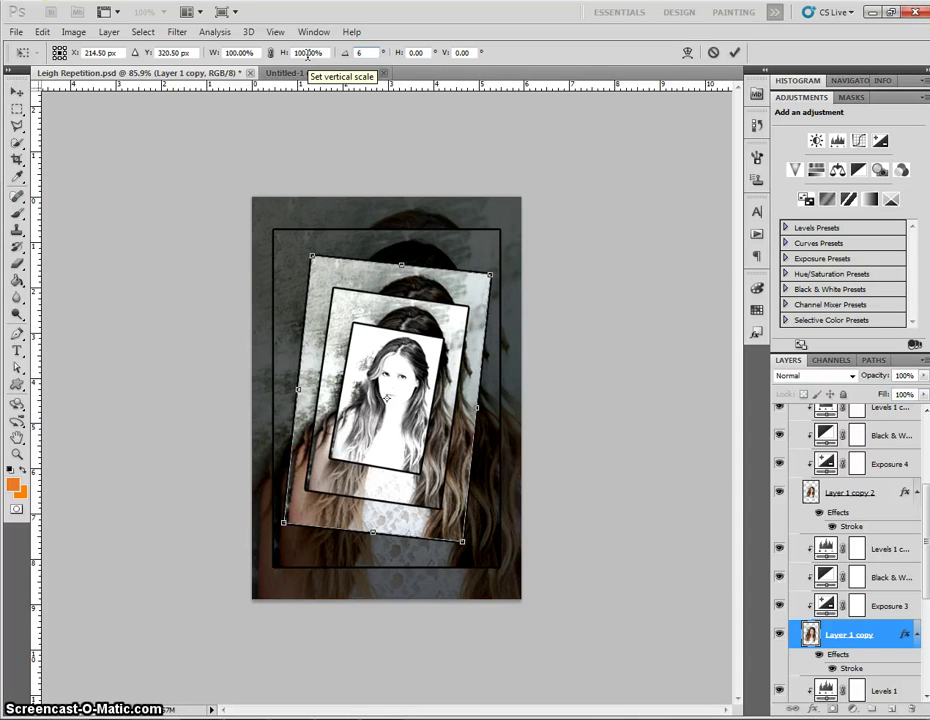
{"action": "left_click", "coordinate": [740, 56]}
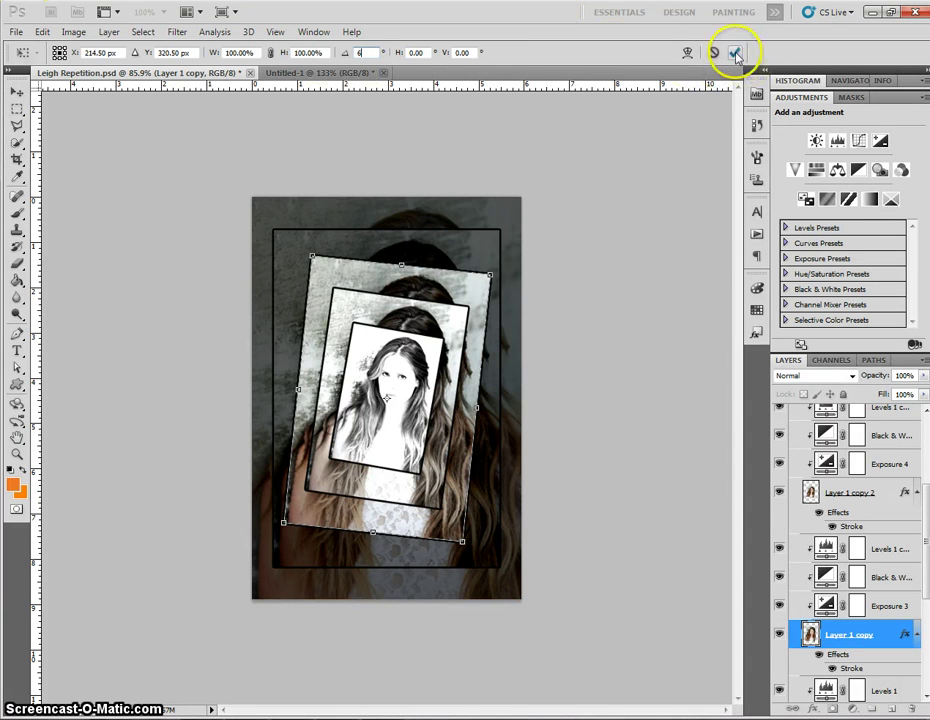
{"action": "left_click", "coordinate": [735, 55]}
Rotate the Layer 1 frame by 4° and commit the transform
{"action": "scroll", "coordinate": [795, 660], "scroll_direction": "down", "scroll_amount": 5}
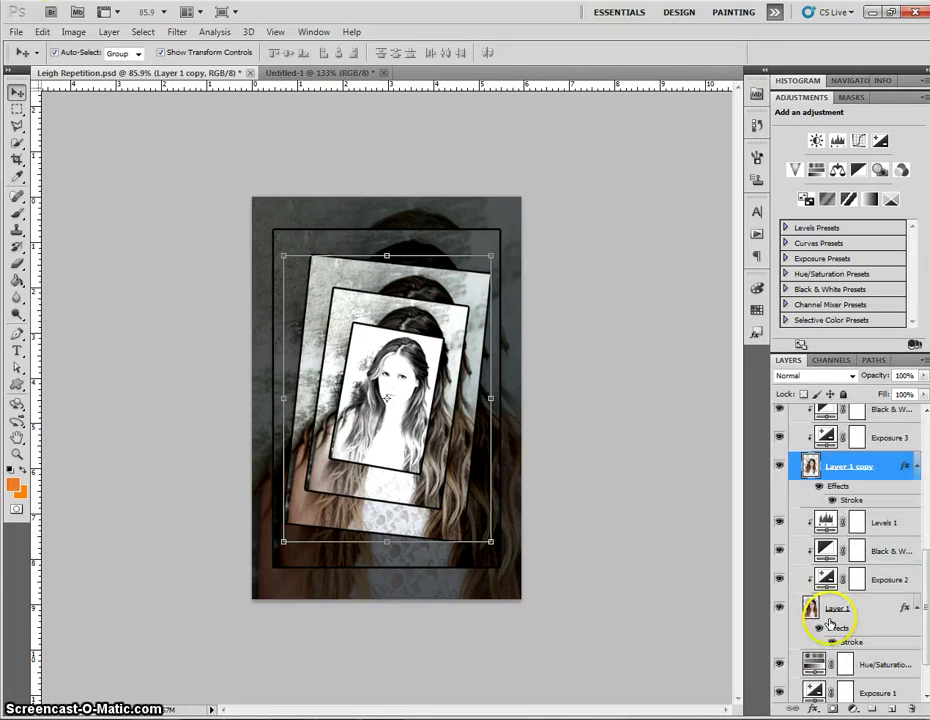
{"action": "left_click", "coordinate": [829, 611]}
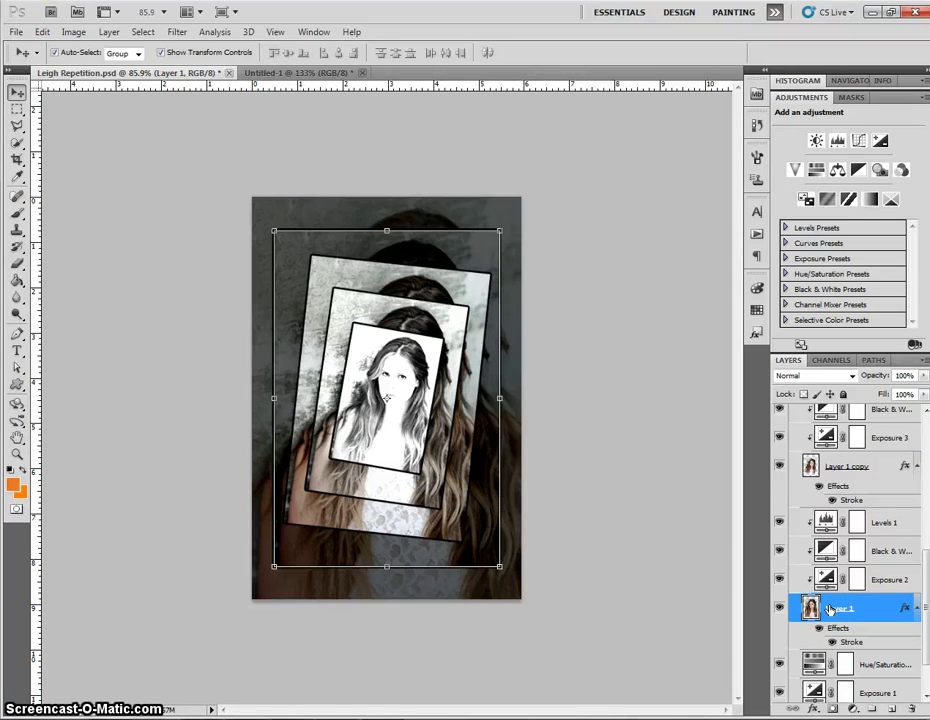
{"action": "key", "text": "ctrl+t"}
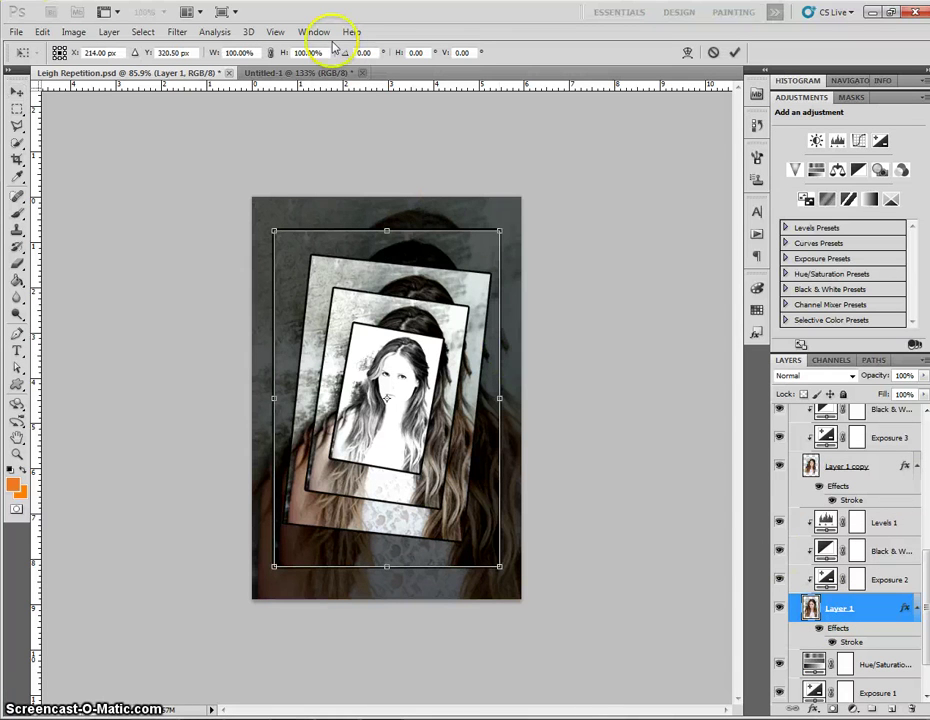
{"action": "left_click", "coordinate": [369, 52]}
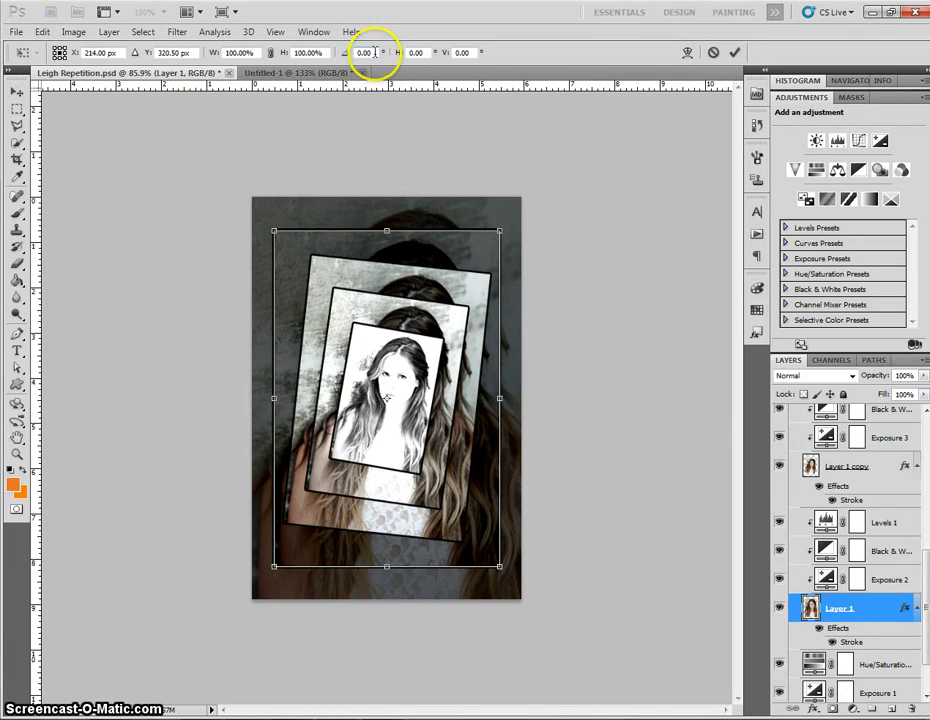
{"action": "left_click", "coordinate": [346, 53]}
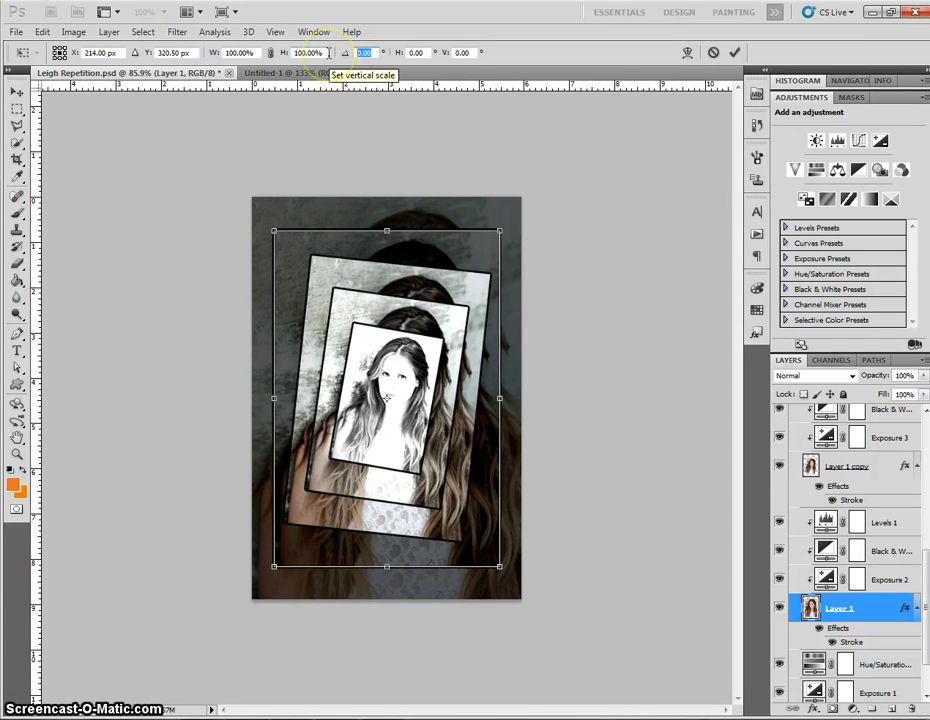
{"action": "type", "text": "4"}
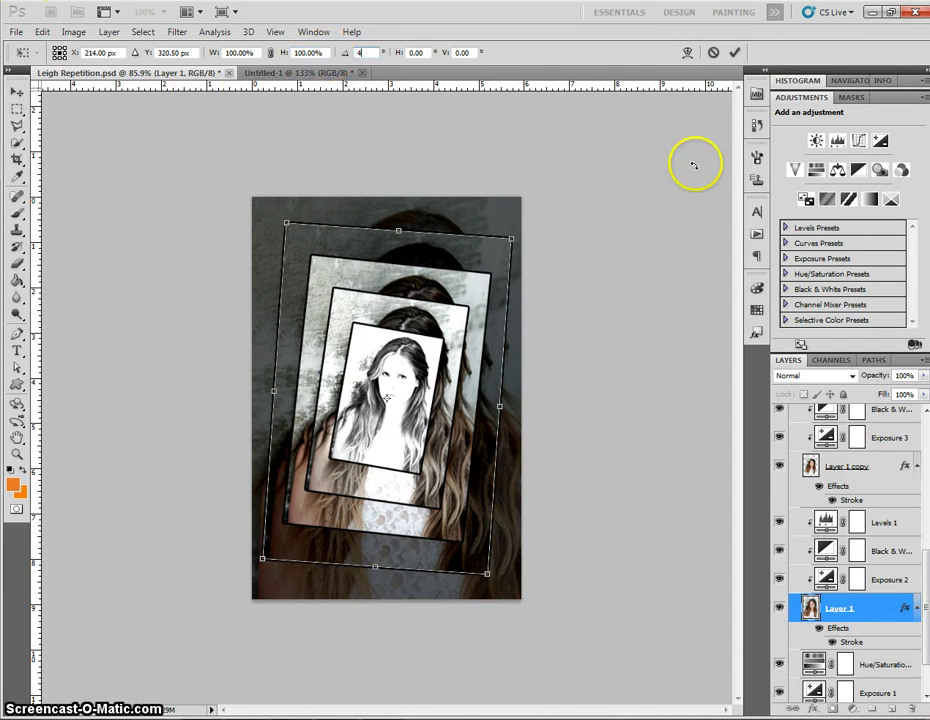
{"action": "left_click", "coordinate": [735, 52]}
{"action": "scroll", "coordinate": [864, 570], "scroll_direction": "down", "scroll_amount": 2}
{"action": "left_click", "coordinate": [859, 660]}
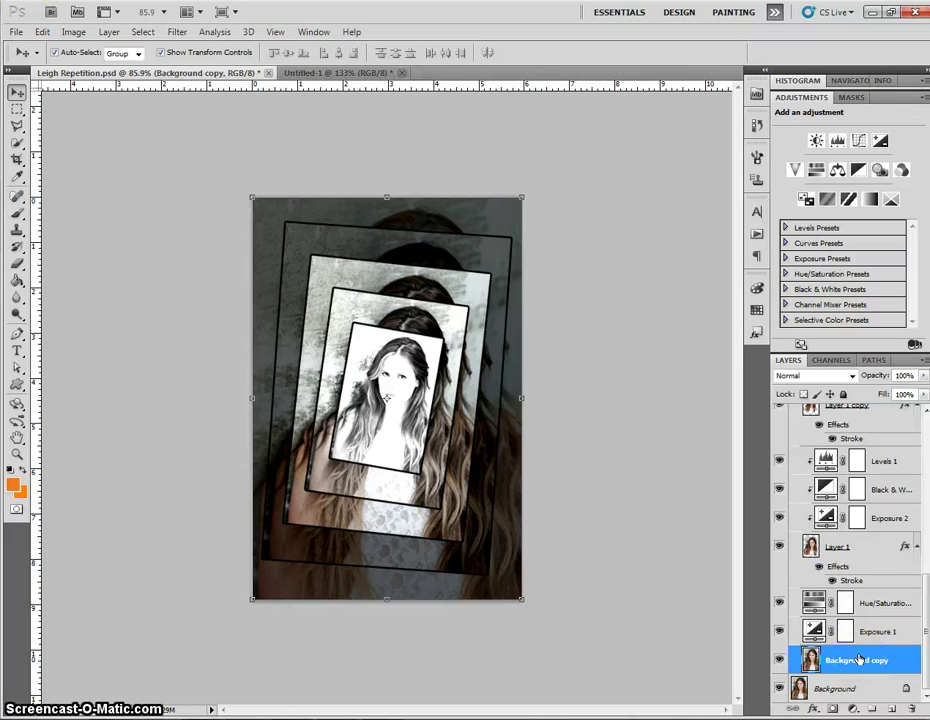
Rotate the Background copy photo 2° with Free Transform and commit it
{"action": "key", "text": "ctrl+t"}
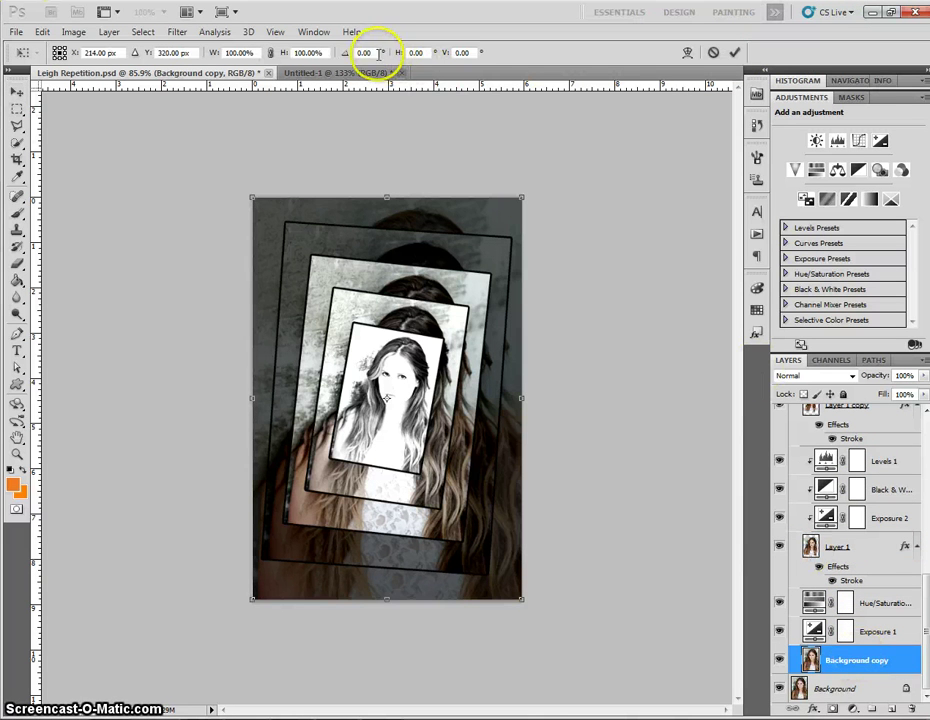
{"action": "left_click", "coordinate": [374, 52]}
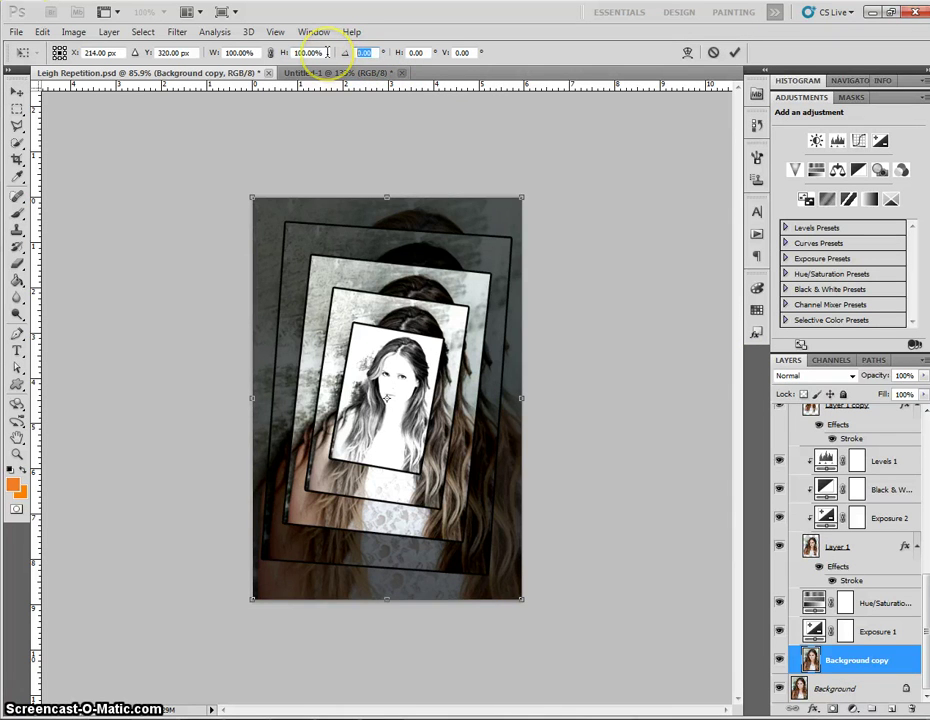
{"action": "type", "text": "2"}
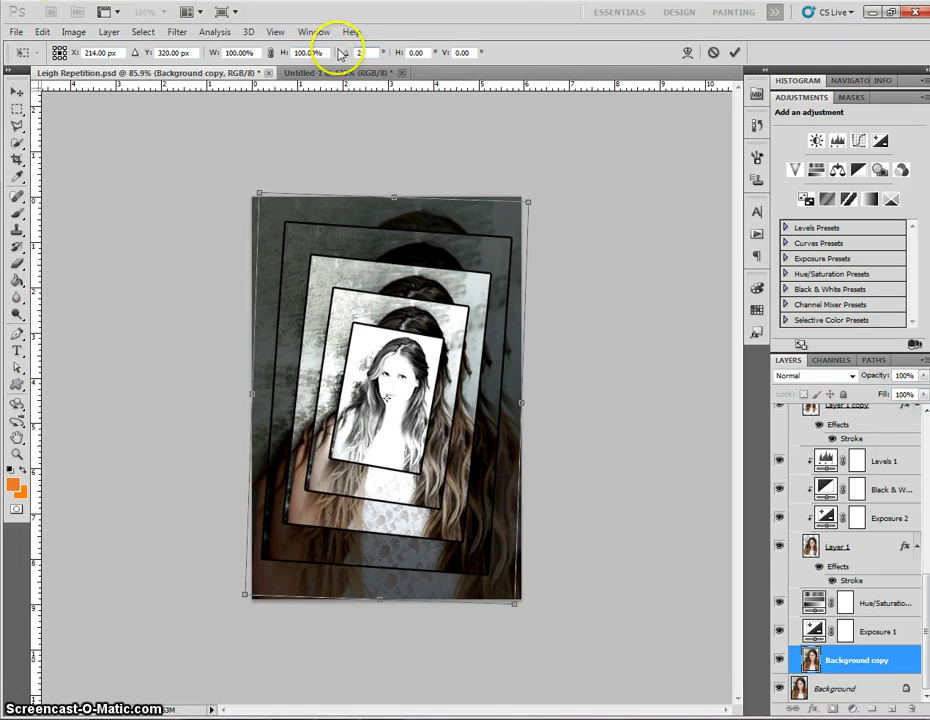
{"action": "left_click", "coordinate": [733, 54]}
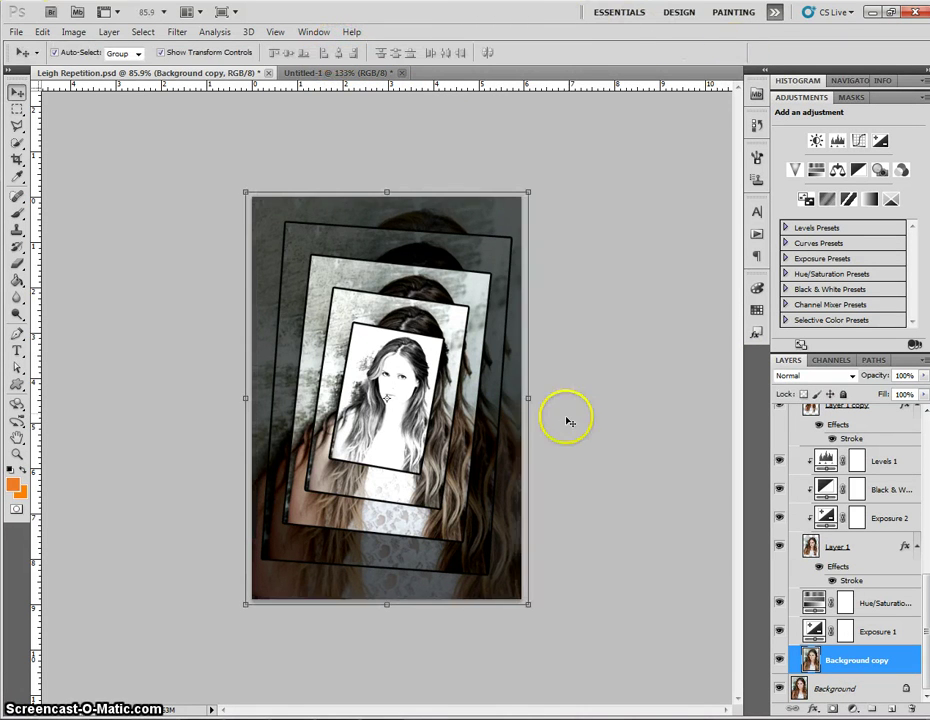
{"action": "left_click", "coordinate": [563, 425]}
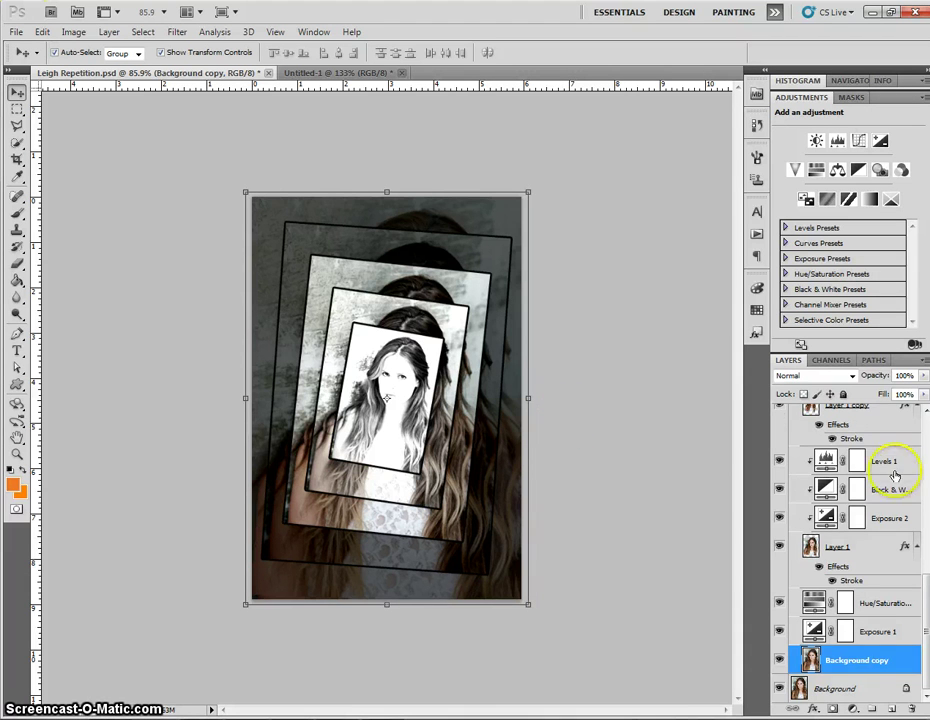
{"action": "scroll", "coordinate": [893, 478], "scroll_direction": "up", "scroll_amount": 5}
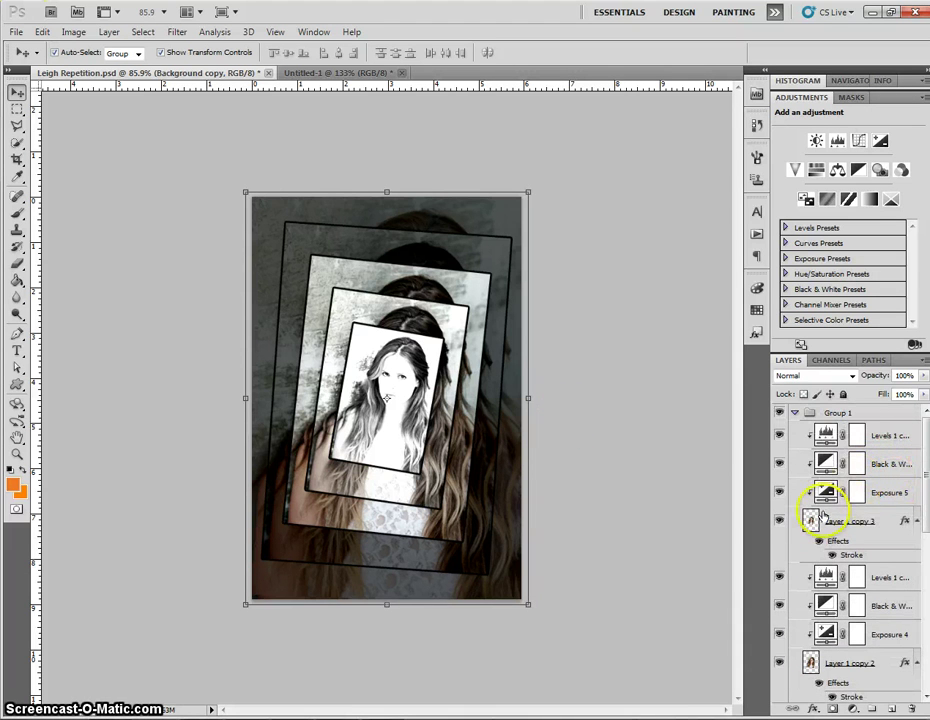
Rotate the innermost Layer 1 copy 3 photo about 33.5° clockwise and apply it
{"action": "left_click", "coordinate": [811, 521]}
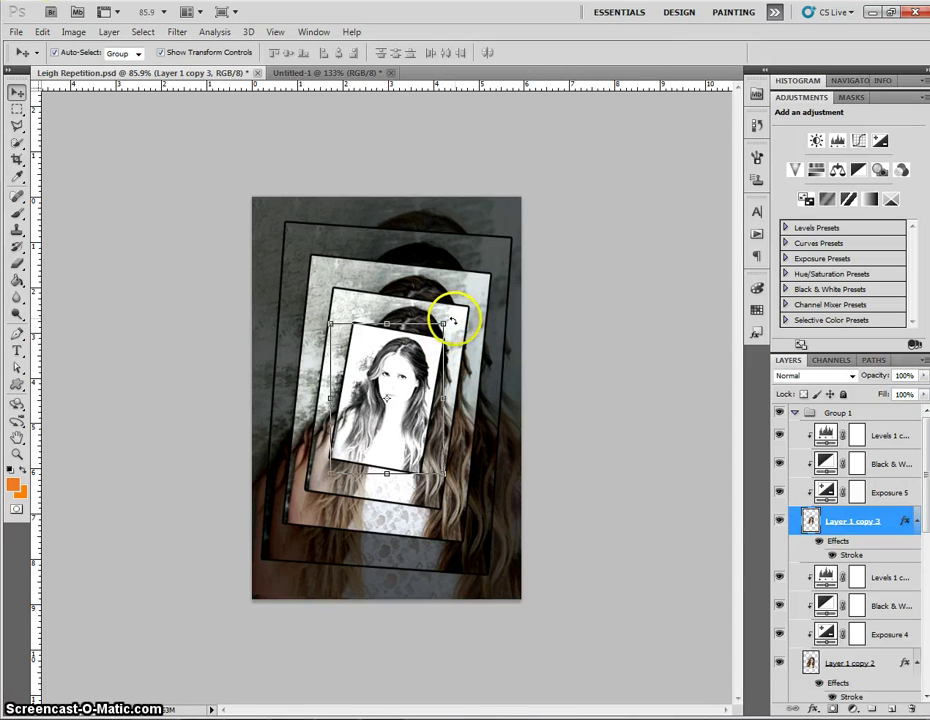
{"action": "left_click_drag", "start_coordinate": [450, 320], "coordinate": [455, 321]}
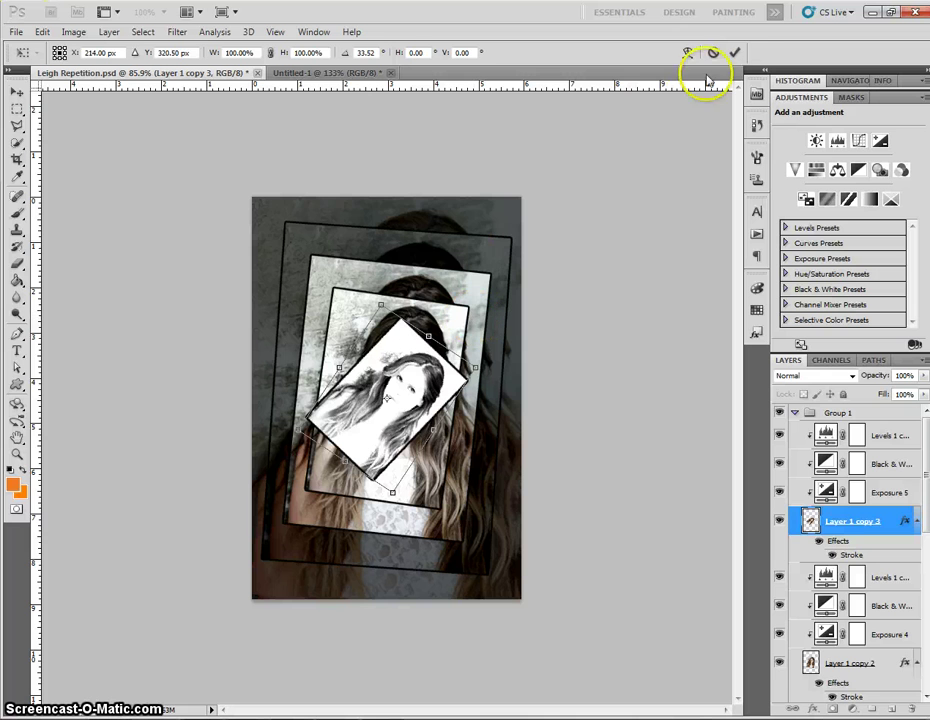
{"action": "left_click", "coordinate": [734, 51]}
Turn the Layer 1 copy 2 frame further clockwise and apply the rotation
{"action": "left_click", "coordinate": [848, 660]}
{"action": "key", "text": "ctrl+t"}
{"action": "left_click_drag", "start_coordinate": [475, 274], "coordinate": [486, 303]}
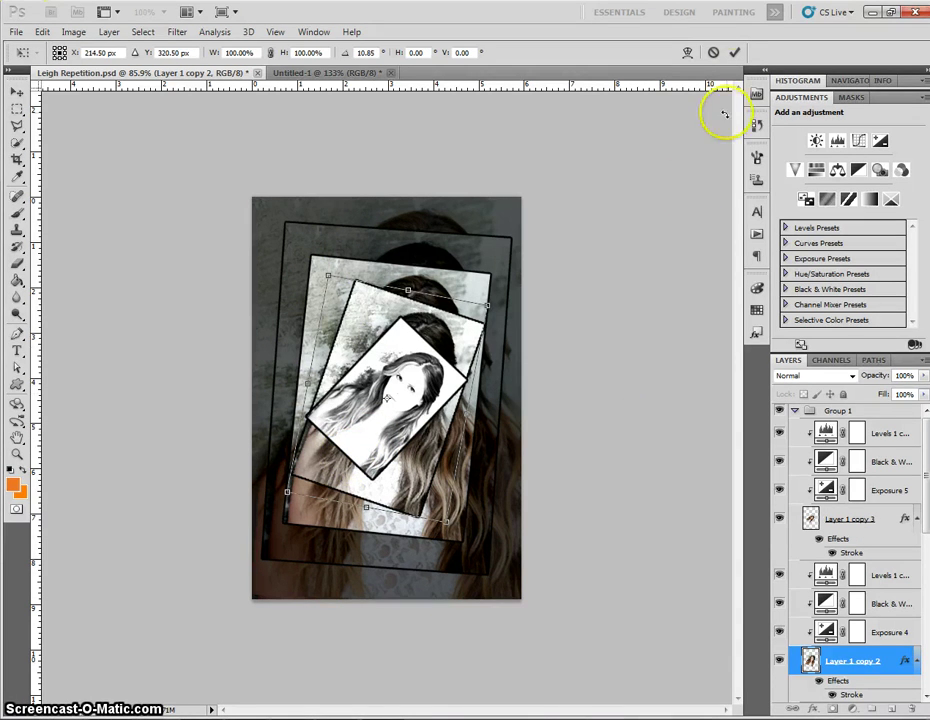
{"action": "left_click", "coordinate": [734, 52]}
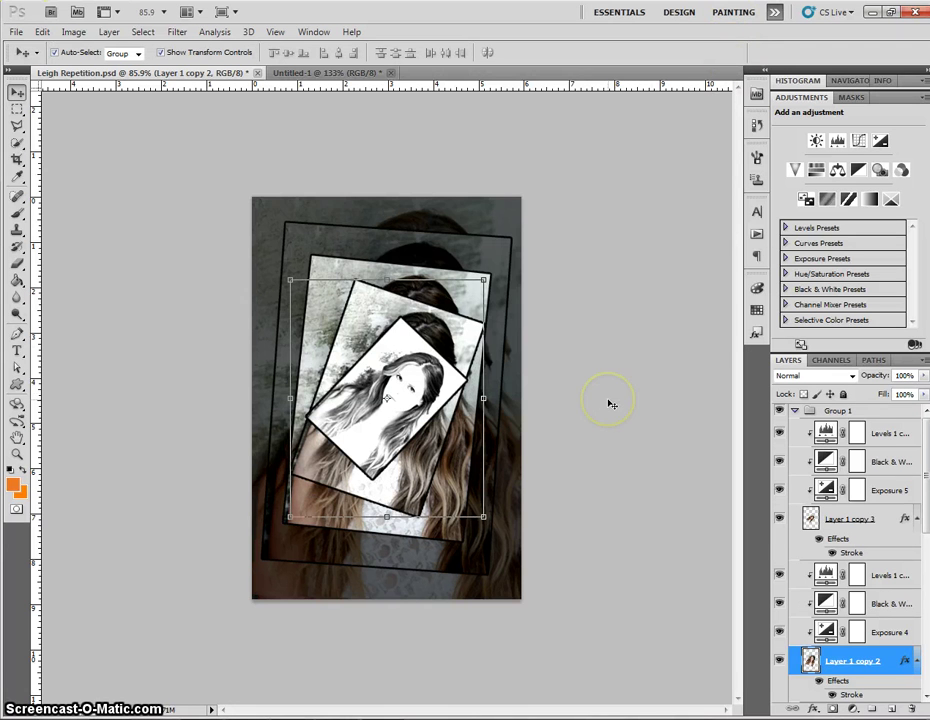